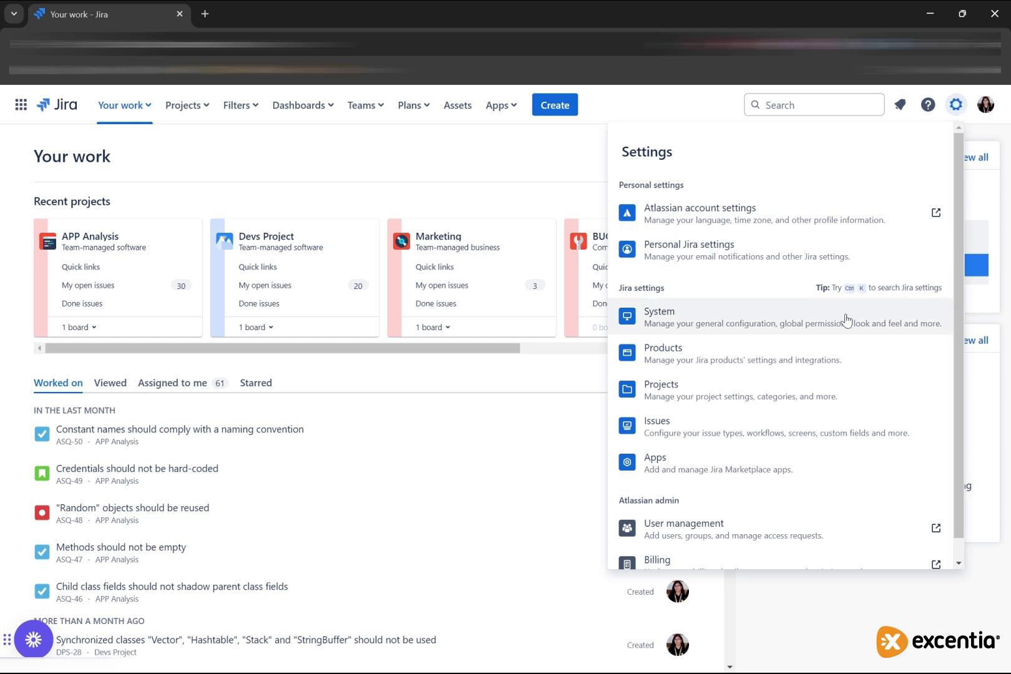
Go to the workflows page in the Jira issue settings and start creating a new workflow.
{"action": "left_click", "coordinate": [824, 422]}
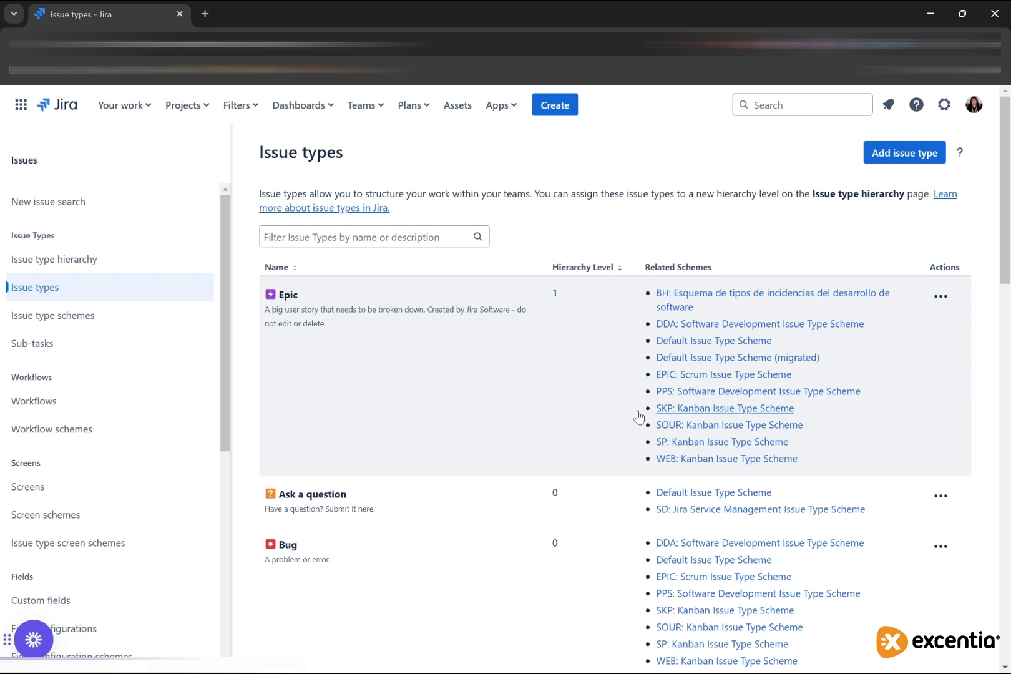
{"action": "left_click", "coordinate": [158, 406]}
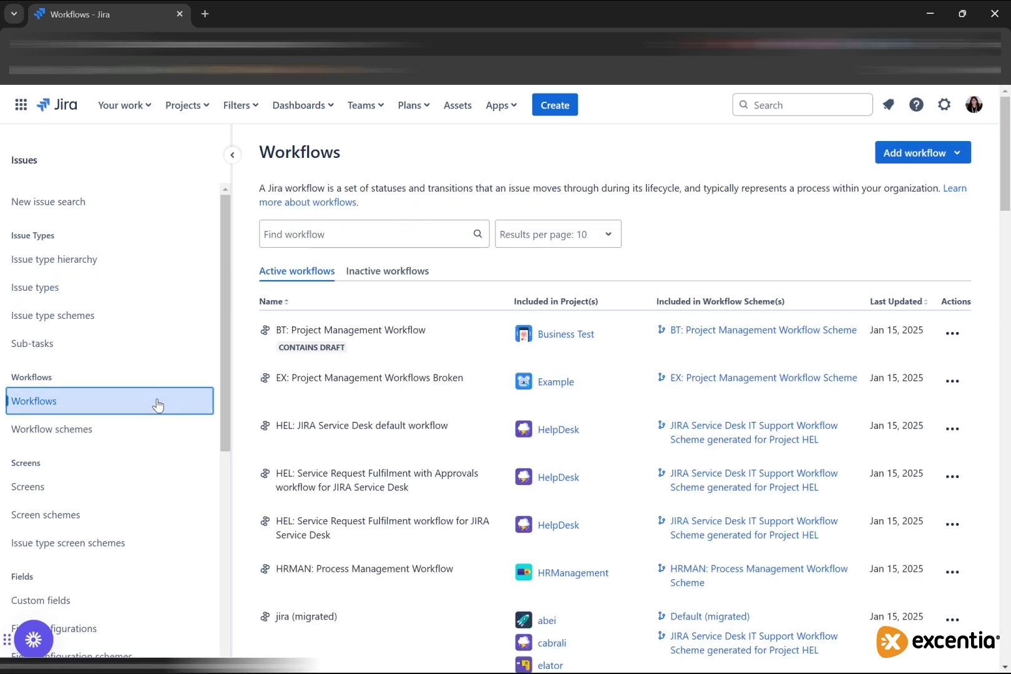
{"action": "left_click", "coordinate": [965, 156]}
{"action": "left_click", "coordinate": [954, 189]}
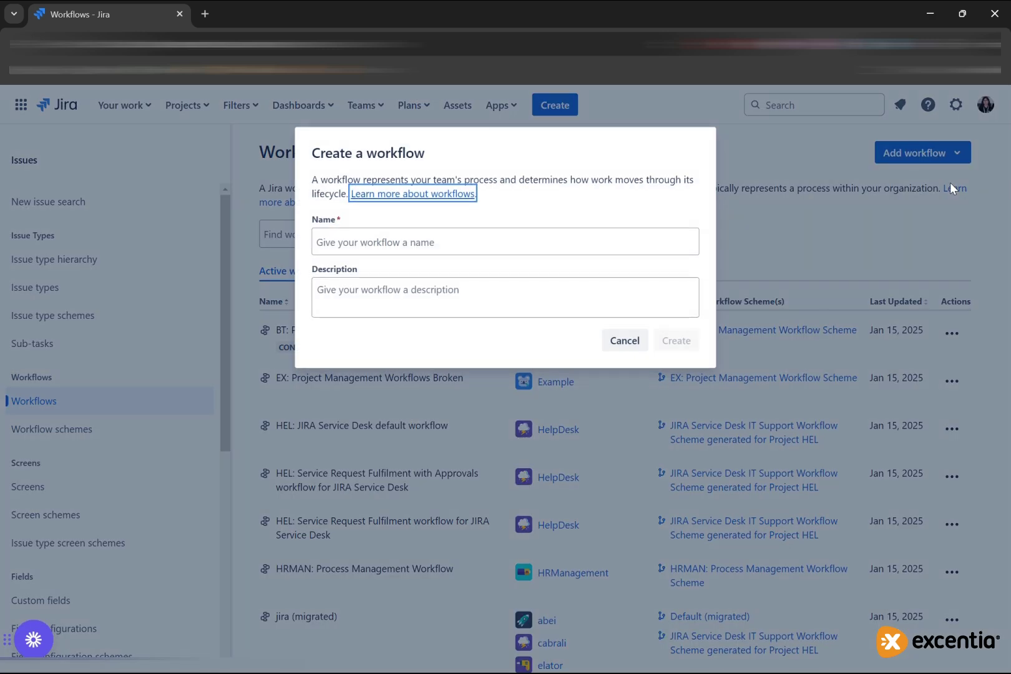
Create the workflow with the name "WORKFLOW DEMO" and the description "WORKFLOW DESCRIPTION".
{"action": "left_click", "coordinate": [479, 237]}
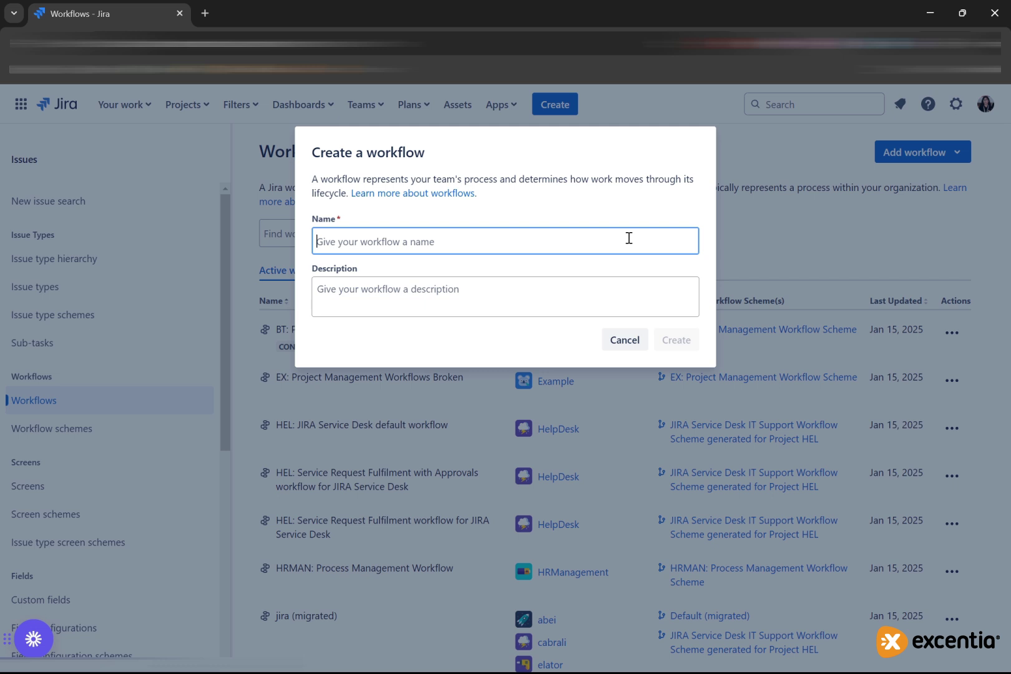
{"action": "type", "text": "WOR"}
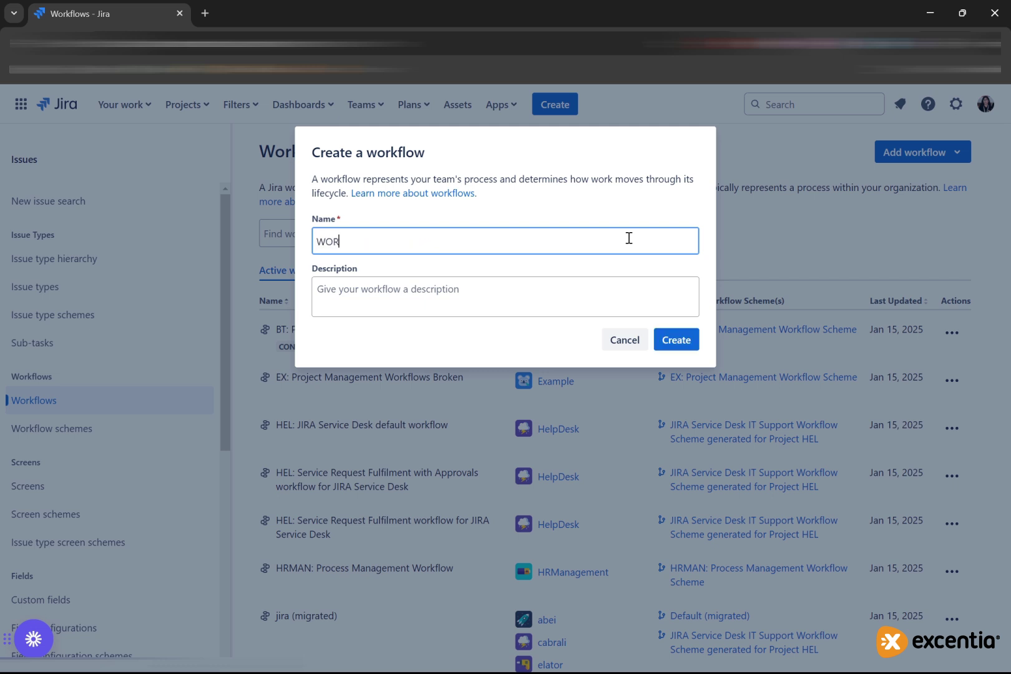
{"action": "type", "text": "KFLOW DEMO"}
{"action": "left_click", "coordinate": [601, 292]}
{"action": "type", "text": "WORKFL"}
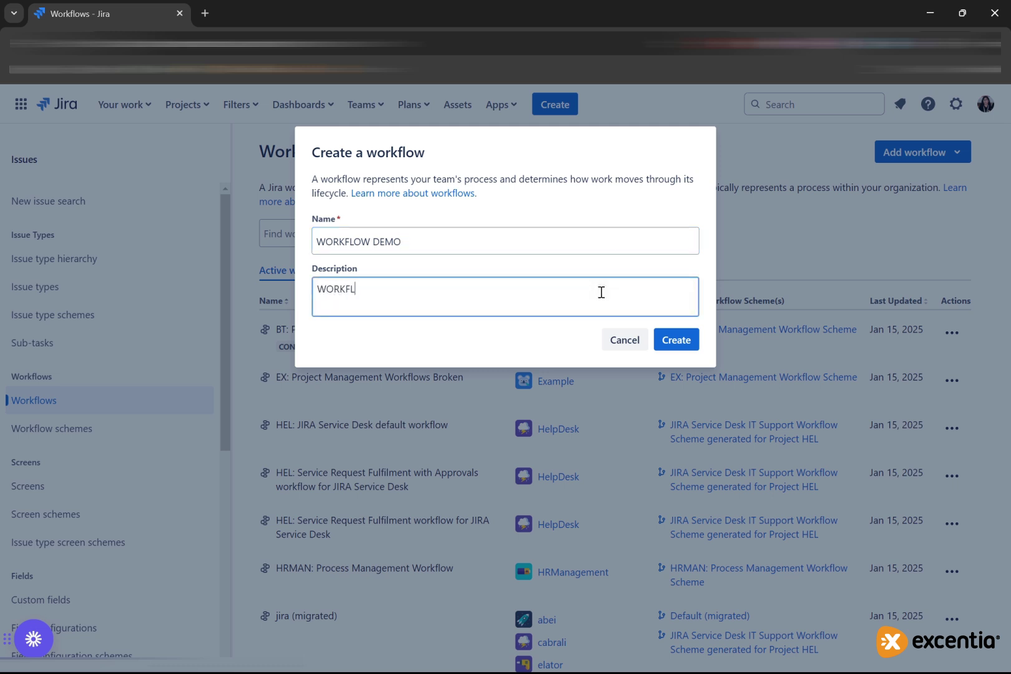
{"action": "type", "text": "OW DESCRIPTION"}
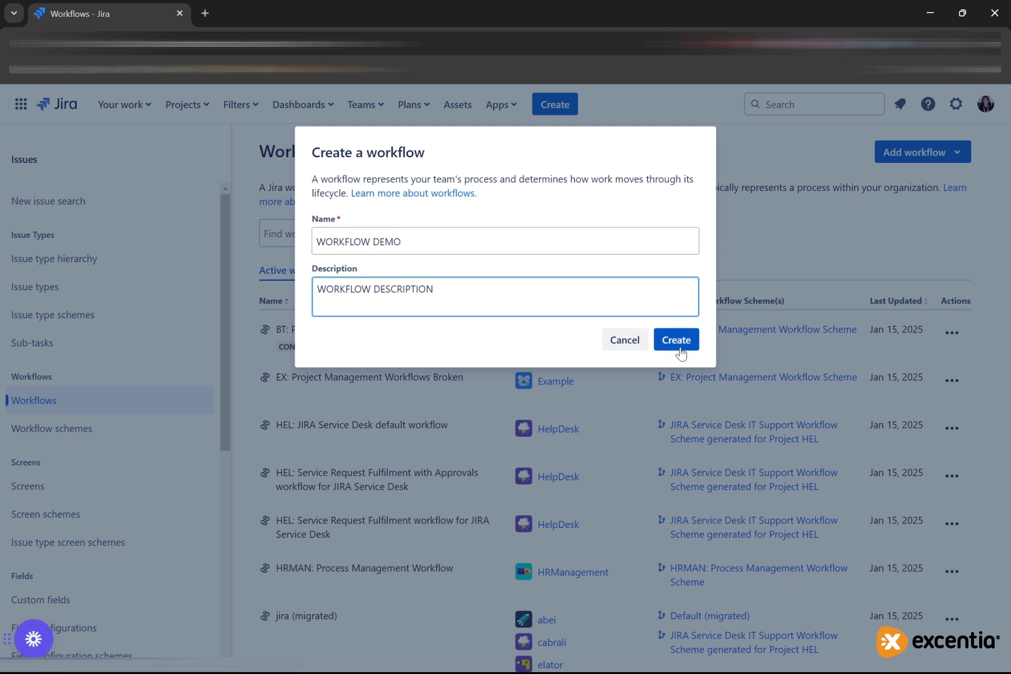
{"action": "left_click", "coordinate": [686, 349]}
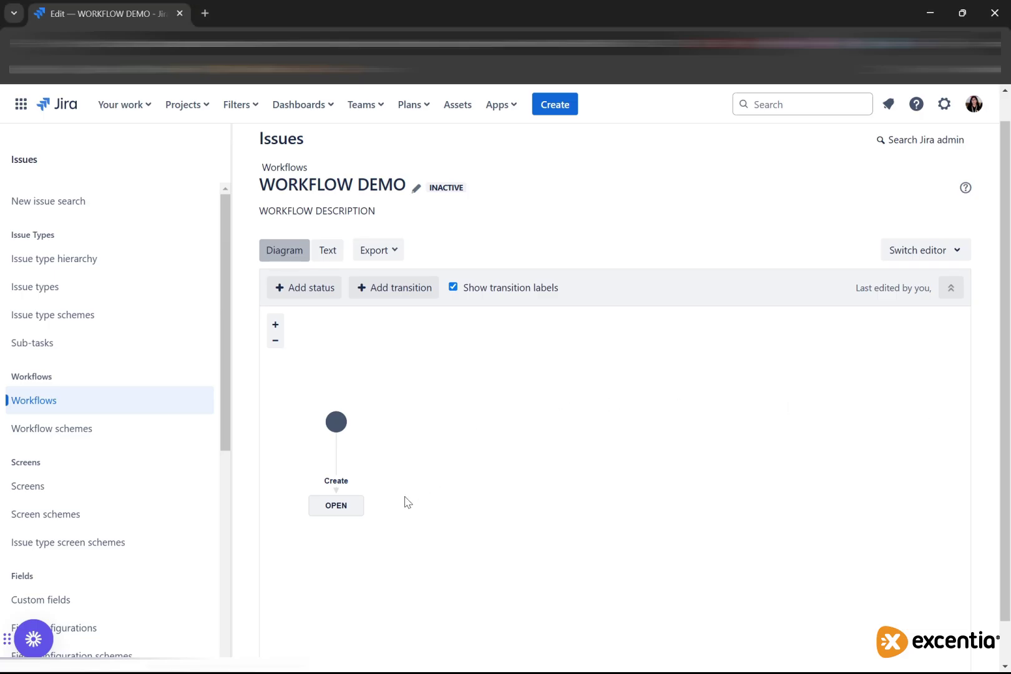
Rename the OPEN status in the workflow diagram to REVIEW and save it.
{"action": "left_click", "coordinate": [356, 510]}
{"action": "left_click", "coordinate": [356, 511]}
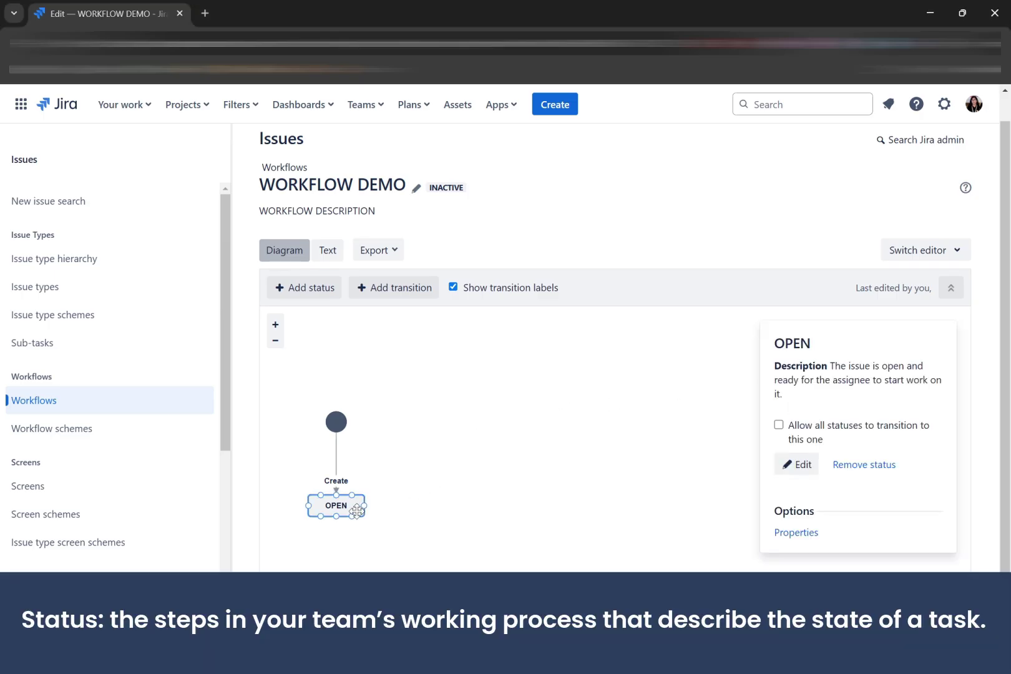
{"action": "left_click", "coordinate": [796, 464]}
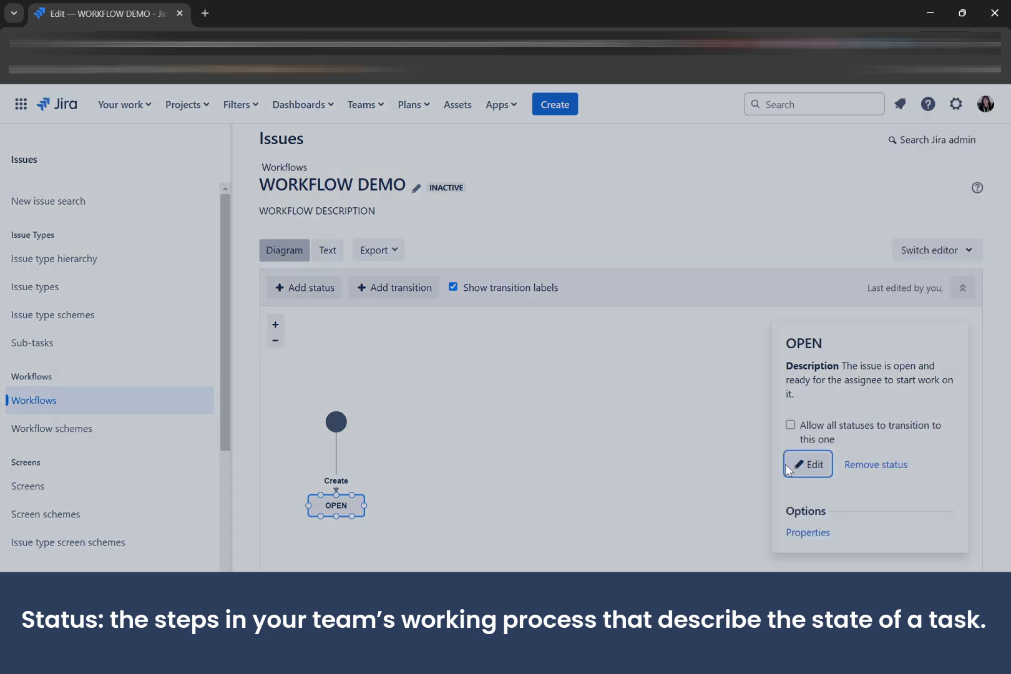
{"action": "type", "text": "REVIEW"}
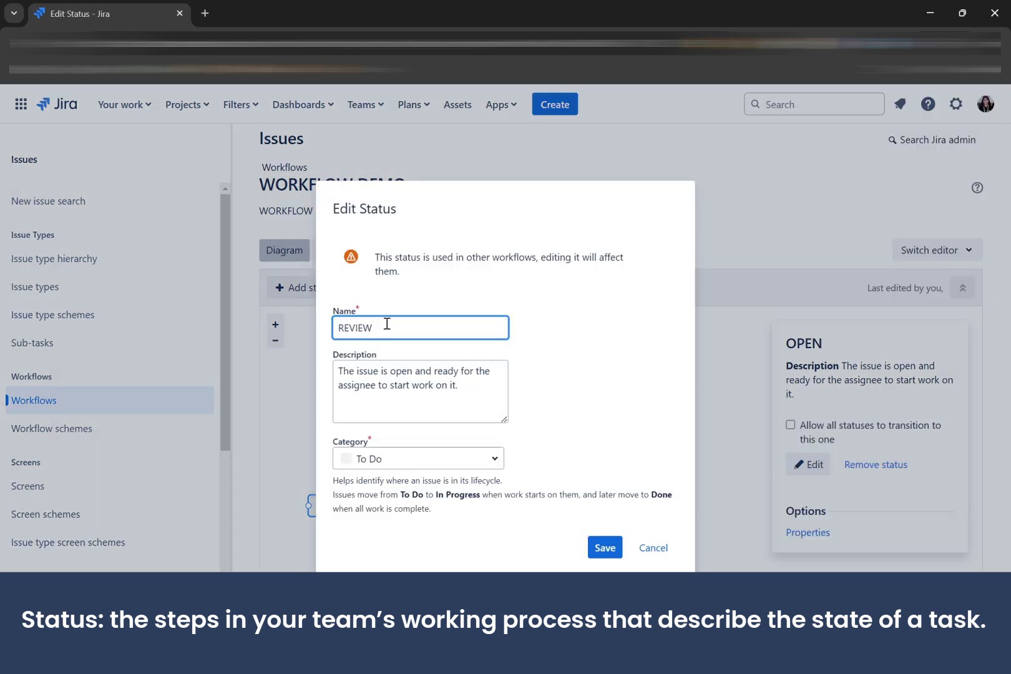
{"action": "left_click", "coordinate": [557, 393]}
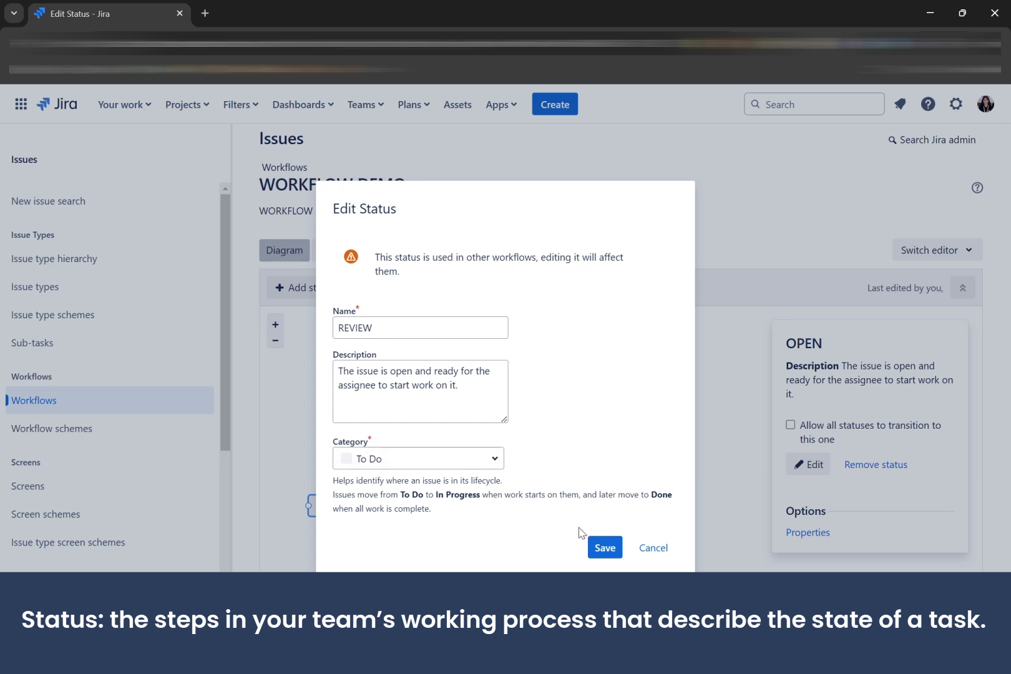
{"action": "left_click", "coordinate": [603, 548]}
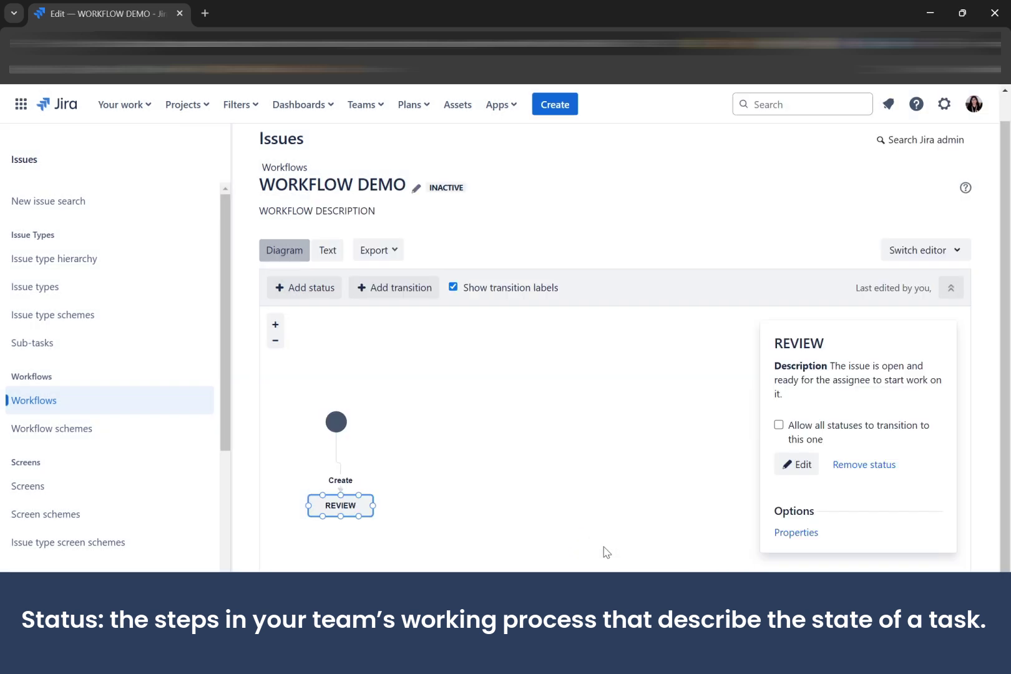
{"action": "left_click", "coordinate": [601, 553]}
Add the existing PLANING status to the workflow and place it level with REVIEW, to its right.
{"action": "left_click", "coordinate": [306, 289]}
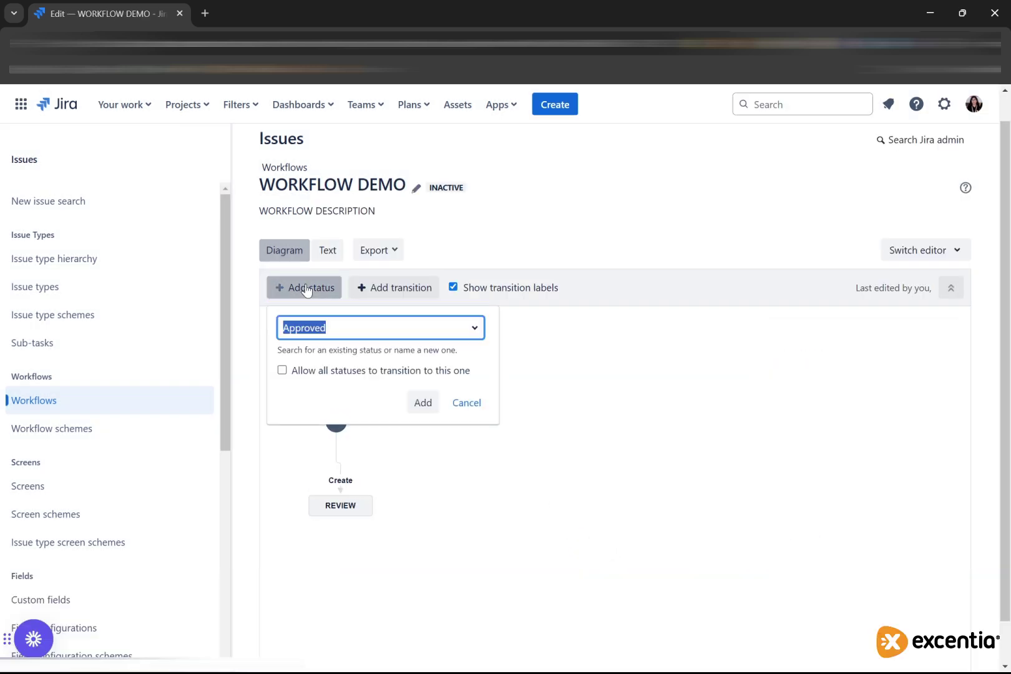
{"action": "left_click", "coordinate": [476, 328]}
{"action": "left_click_drag", "start_coordinate": [475, 363], "coordinate": [488, 521]}
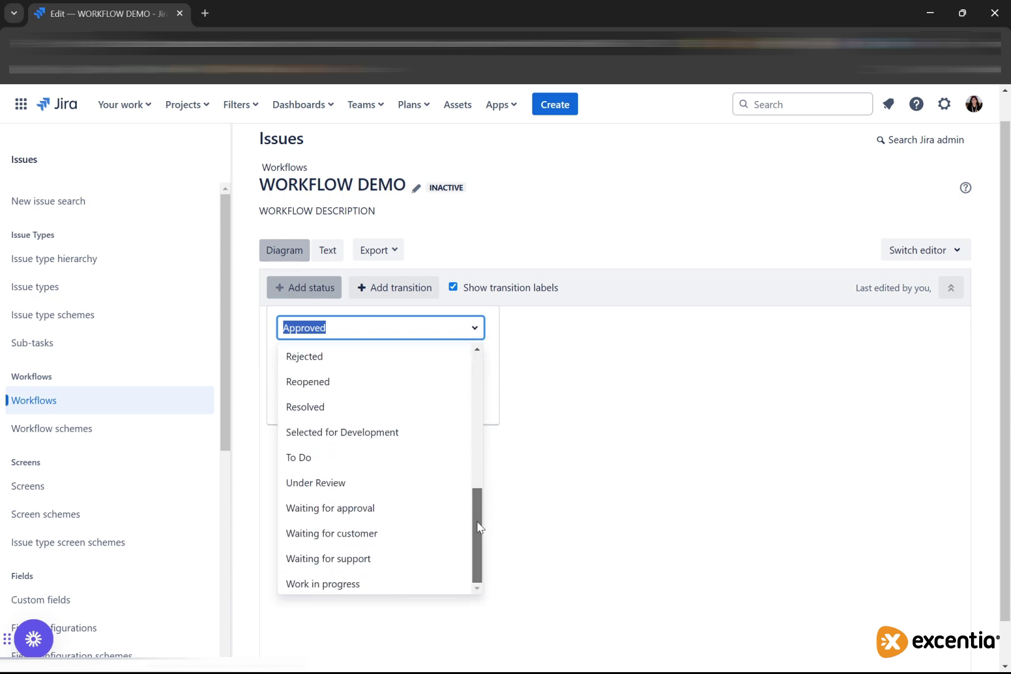
{"action": "left_click_drag", "start_coordinate": [478, 527], "coordinate": [465, 329]}
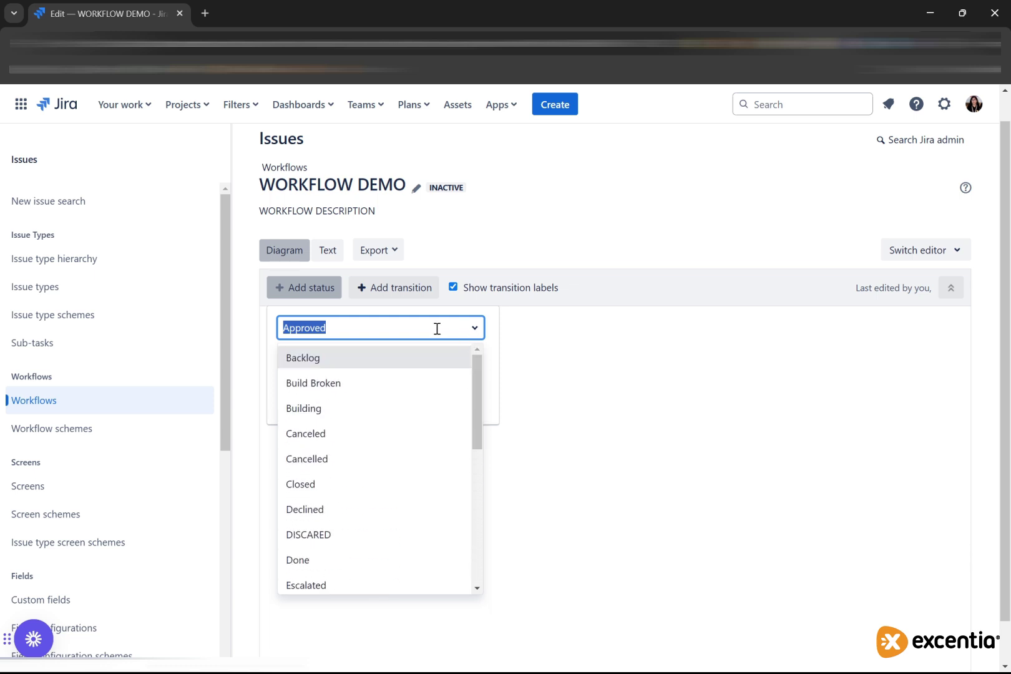
{"action": "type", "text": "PL"}
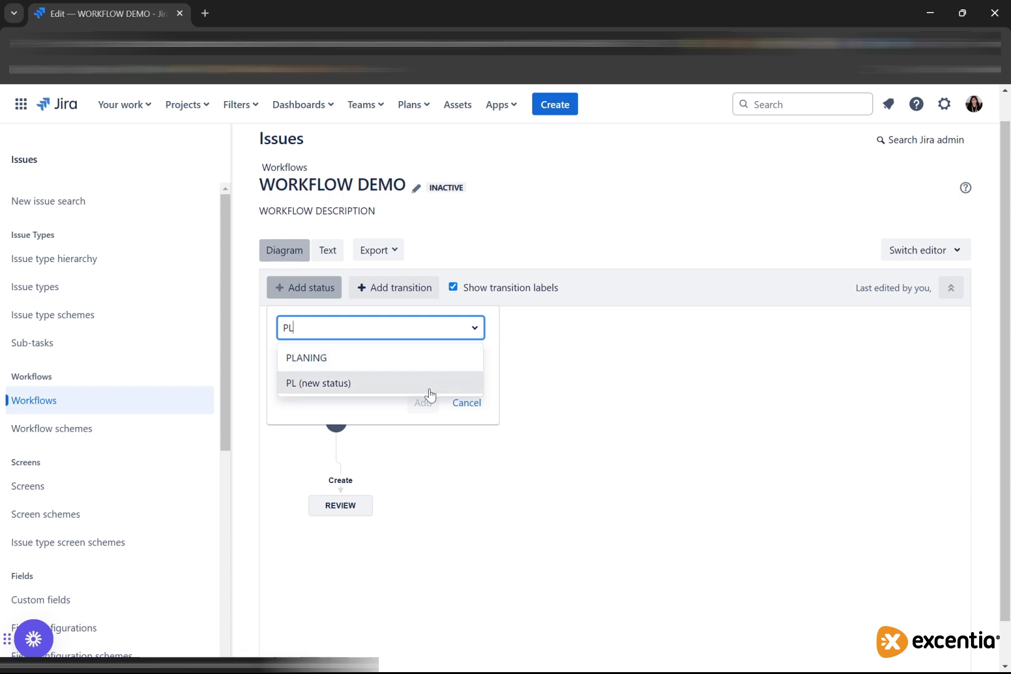
{"action": "left_click", "coordinate": [429, 366]}
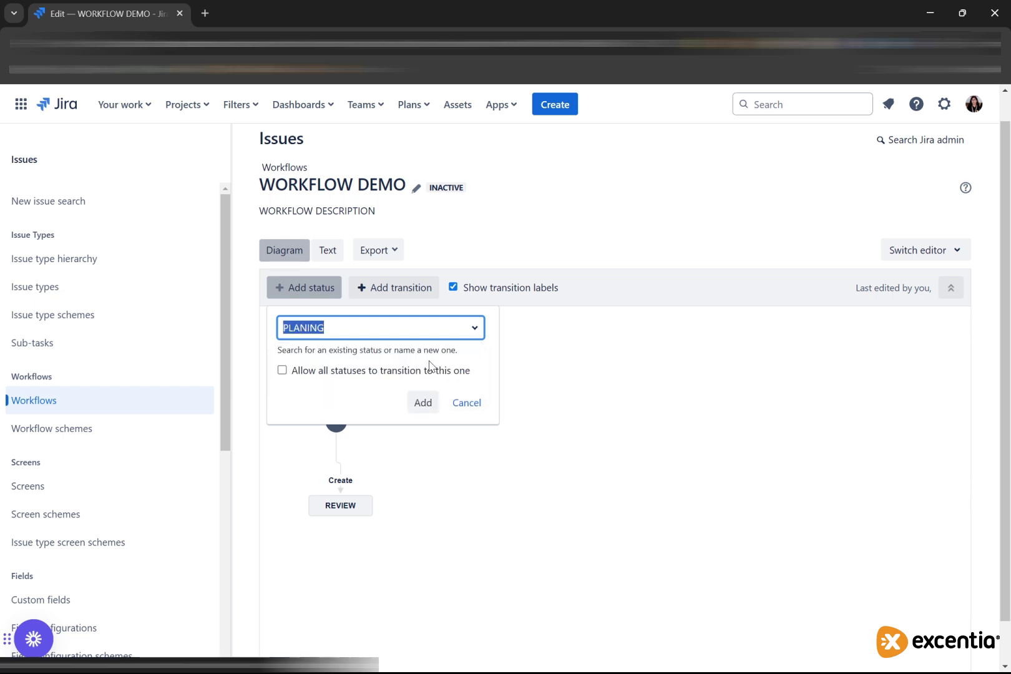
{"action": "left_click", "coordinate": [422, 401]}
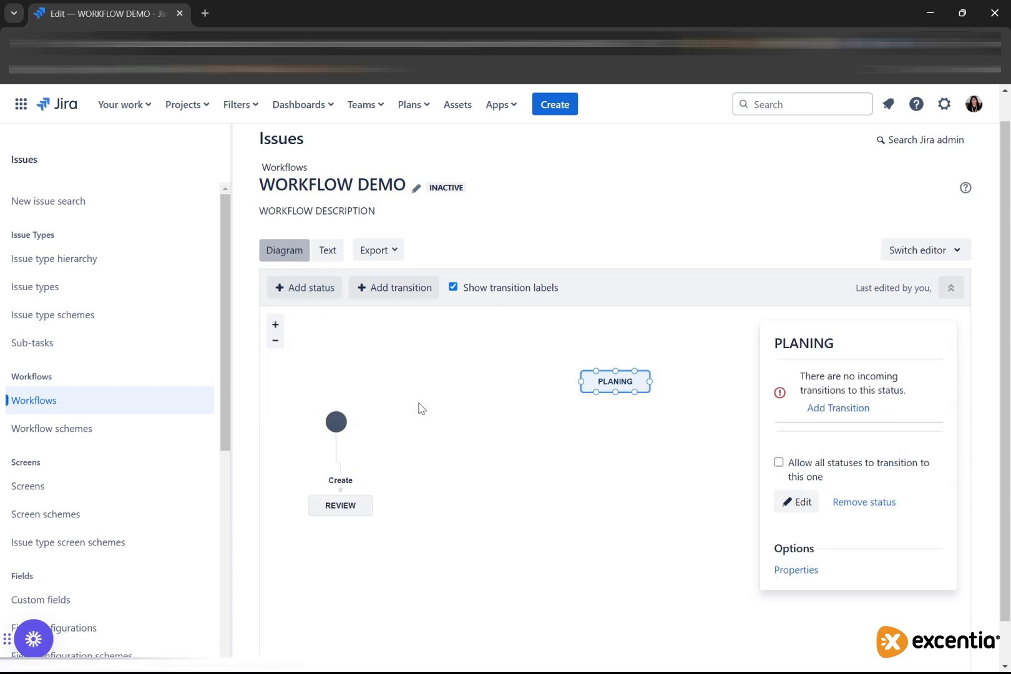
{"action": "left_click_drag", "start_coordinate": [592, 379], "coordinate": [481, 501]}
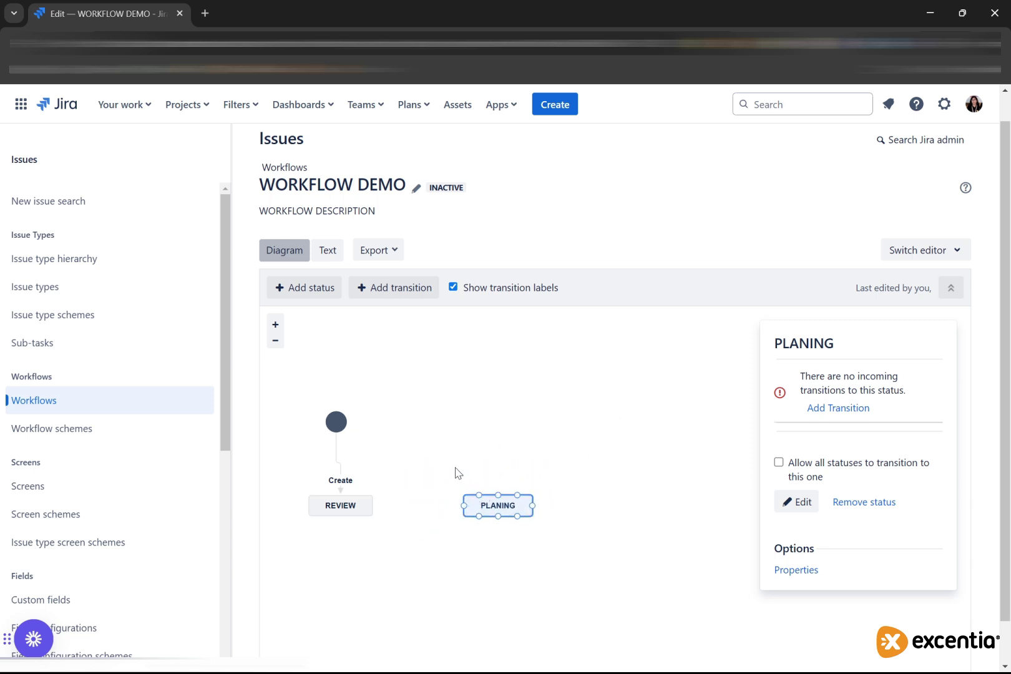
Add a transition named "PRO" from the REVIEW status to the PLANING status.
{"action": "left_click", "coordinate": [372, 289]}
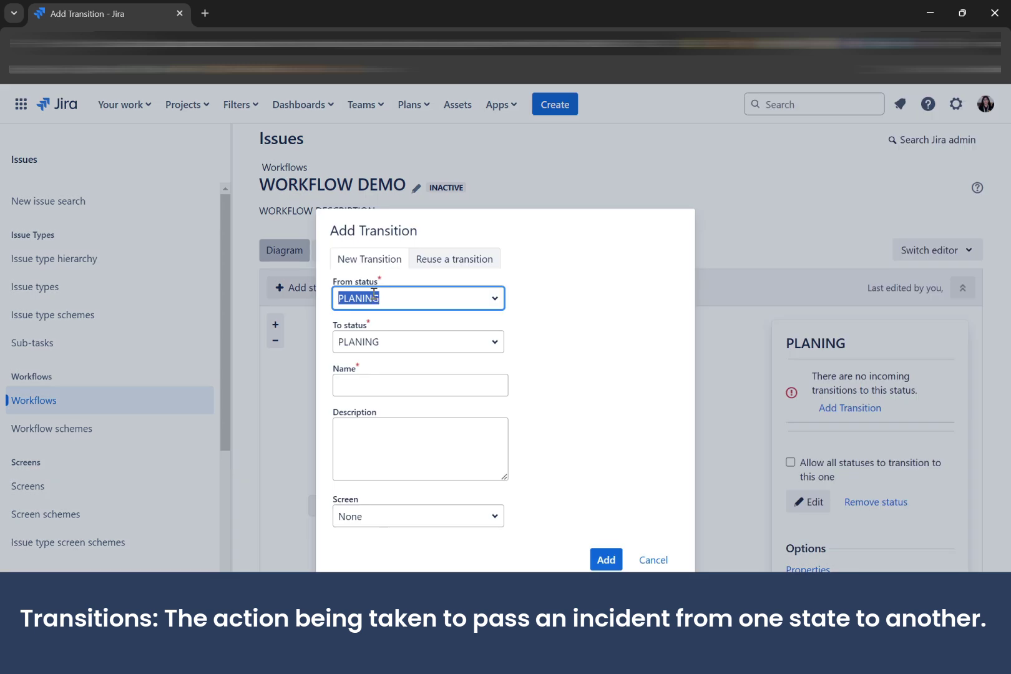
{"action": "left_click", "coordinate": [496, 302]}
{"action": "left_click", "coordinate": [467, 330]}
{"action": "left_click", "coordinate": [488, 345]}
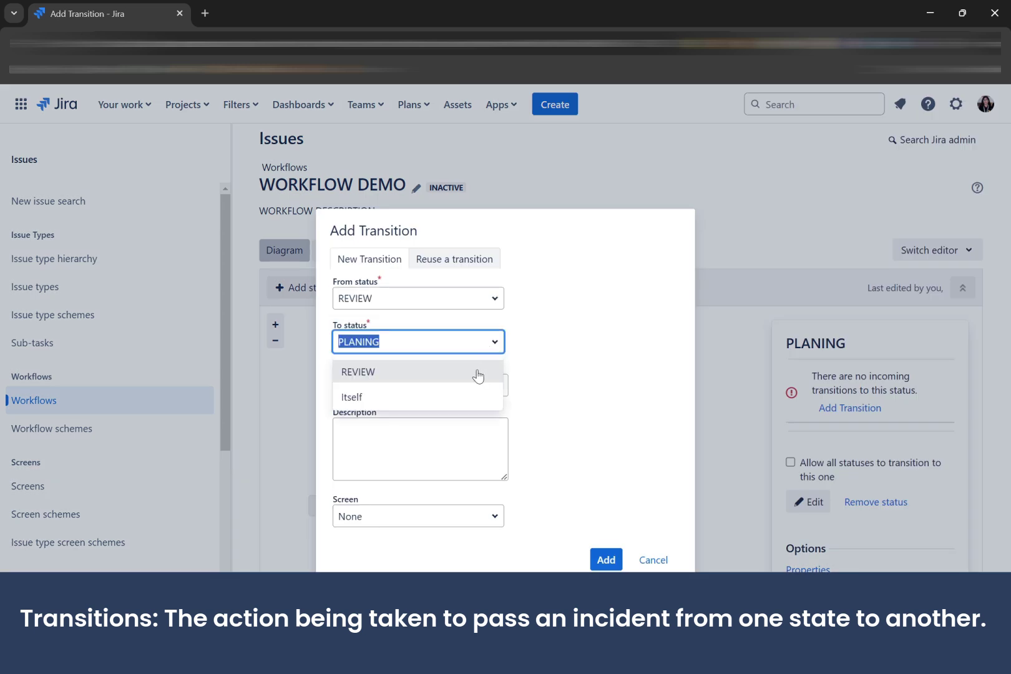
{"action": "left_click", "coordinate": [491, 342]}
{"action": "left_click", "coordinate": [496, 343]}
{"action": "left_click", "coordinate": [552, 348]}
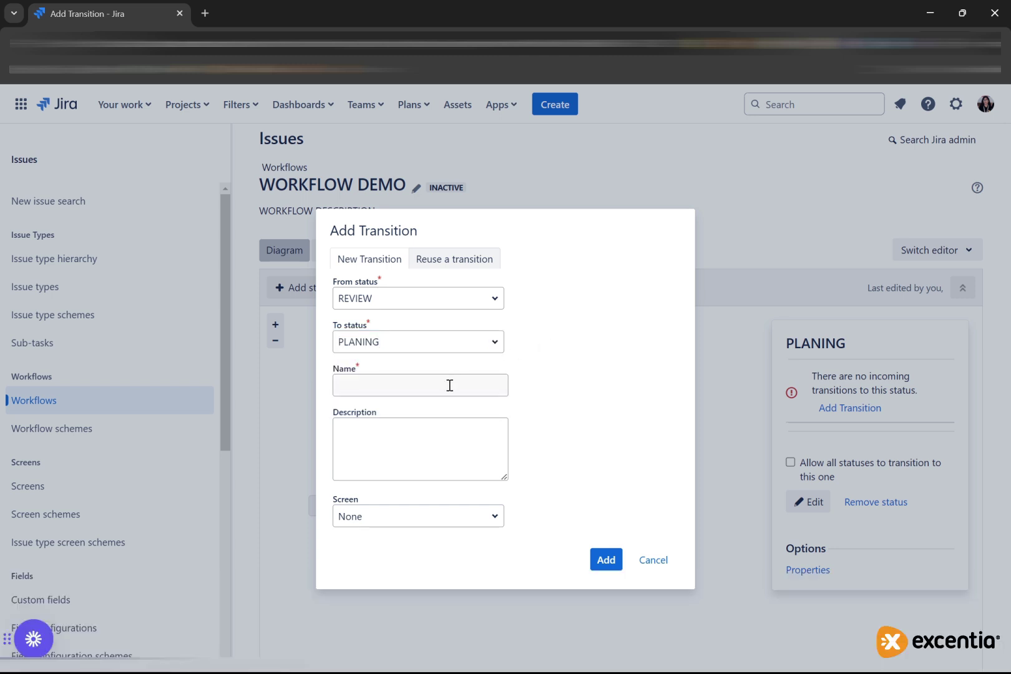
{"action": "left_click", "coordinate": [450, 385]}
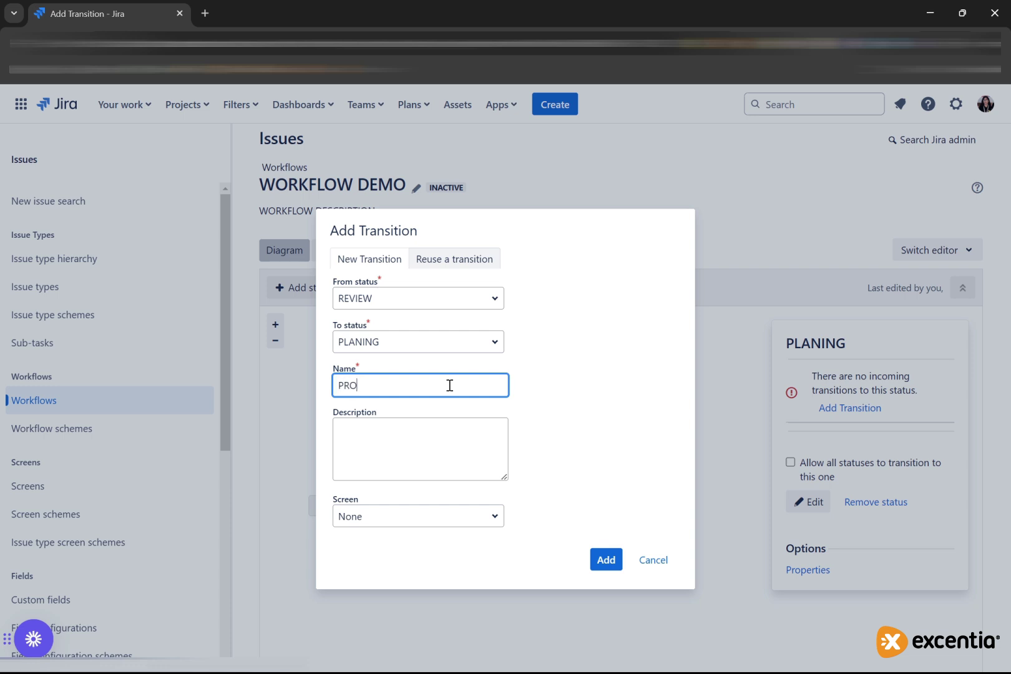
{"action": "left_click", "coordinate": [605, 560]}
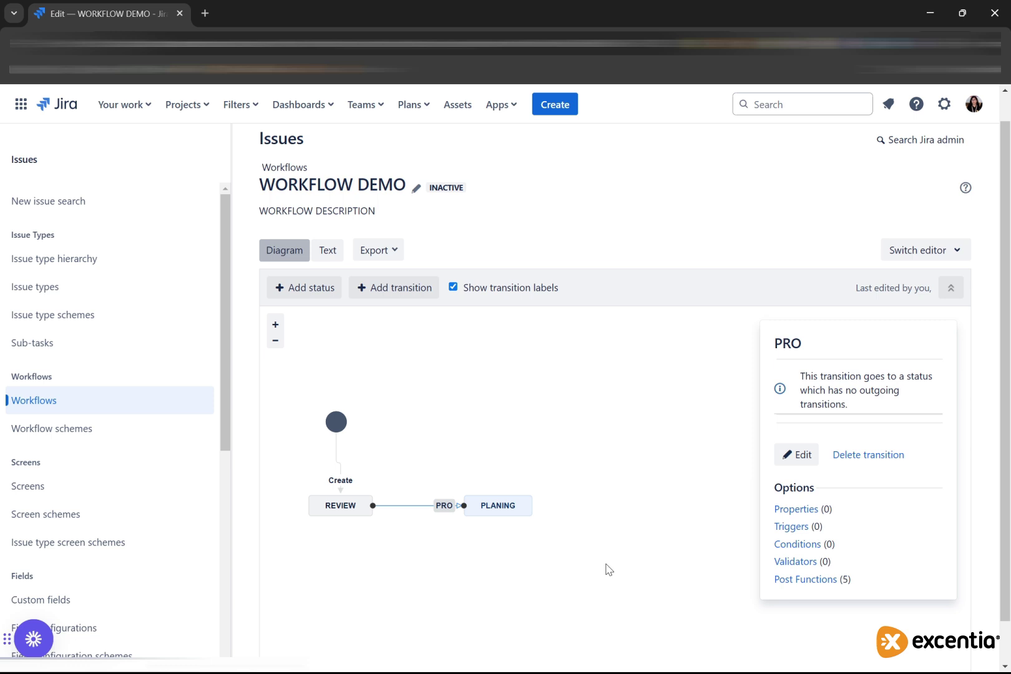
Add the existing Approved status to the workflow and place it above and to the right of PLANING.
{"action": "left_click", "coordinate": [318, 289]}
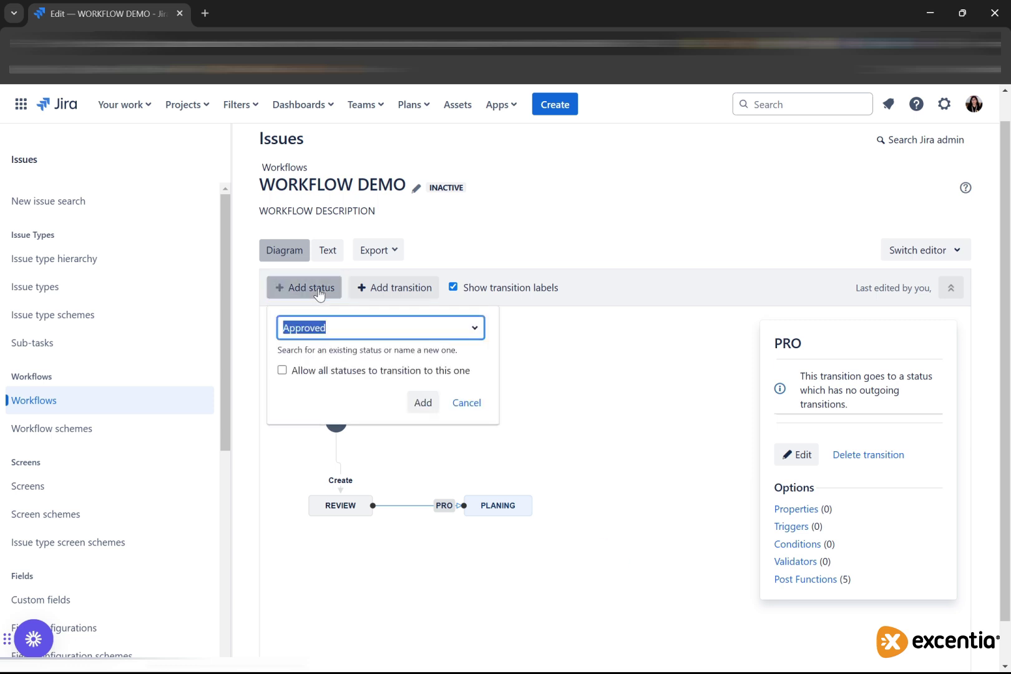
{"action": "left_click", "coordinate": [474, 334]}
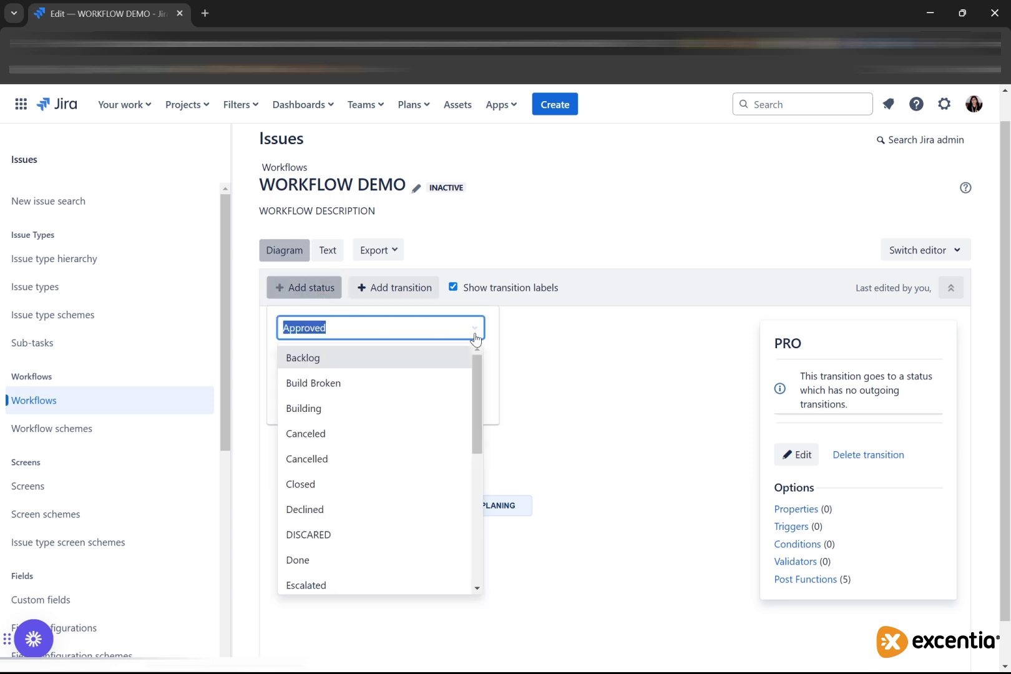
{"action": "mouse_move", "coordinate": [475, 369]}
{"action": "left_mouse_down"}
{"action": "mouse_move", "coordinate": [489, 526]}
{"action": "mouse_move", "coordinate": [474, 356]}
{"action": "left_mouse_up"}
{"action": "left_click", "coordinate": [419, 325]}
{"action": "key", "text": "Return"}
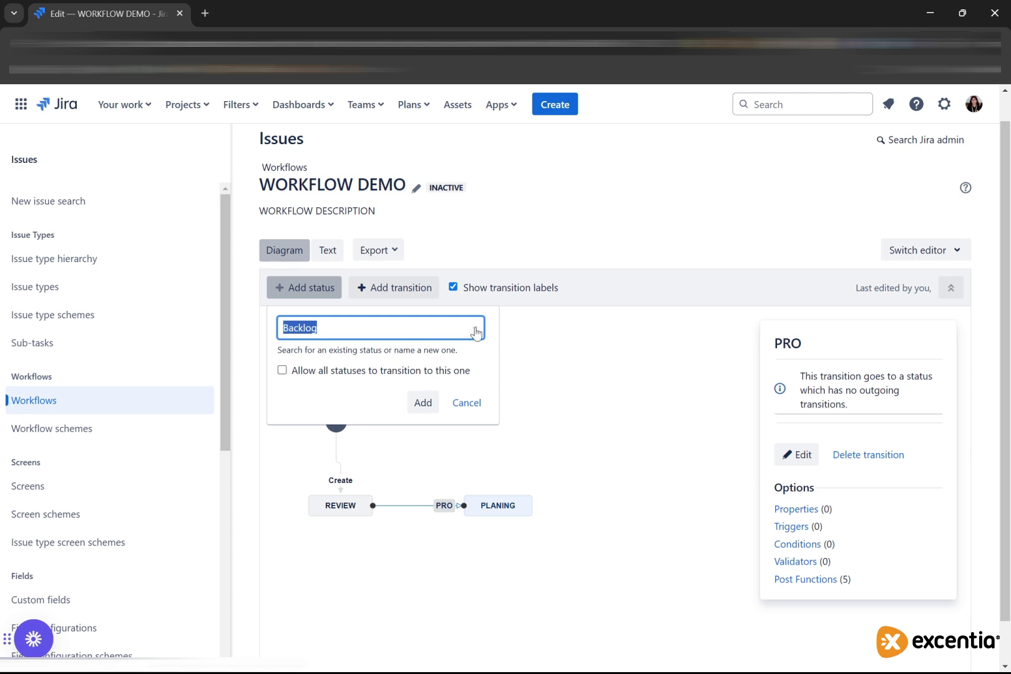
{"action": "type", "text": "APRO"}
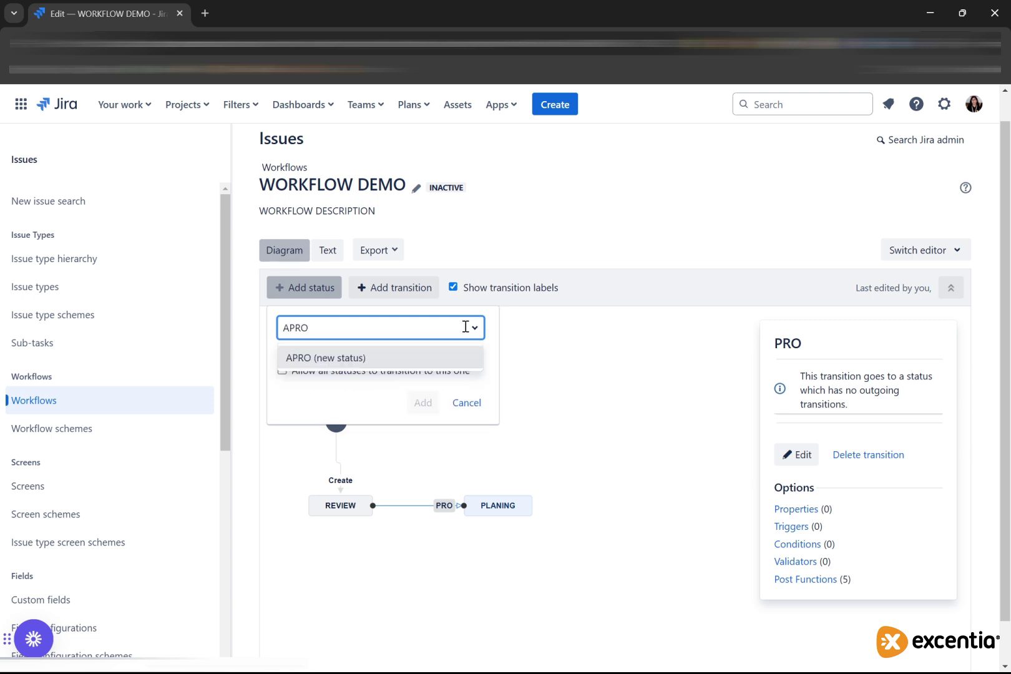
{"action": "key", "text": "ctrl+a"}
{"action": "key", "text": "BackSpace"}
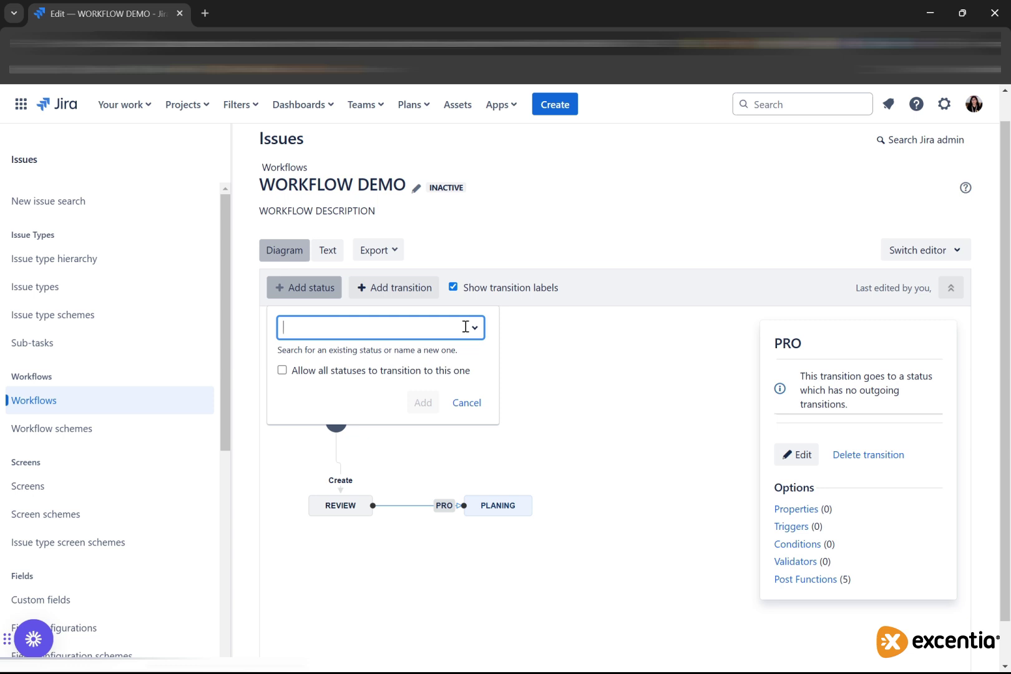
{"action": "type", "text": "A"}
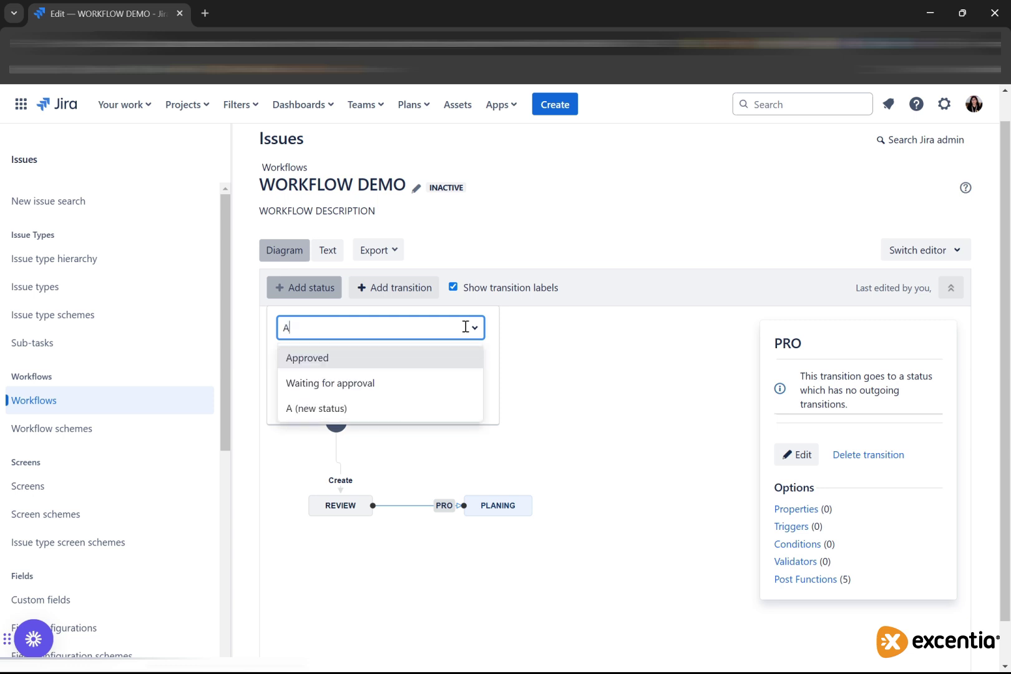
{"action": "left_click", "coordinate": [454, 355]}
{"action": "left_click", "coordinate": [419, 406]}
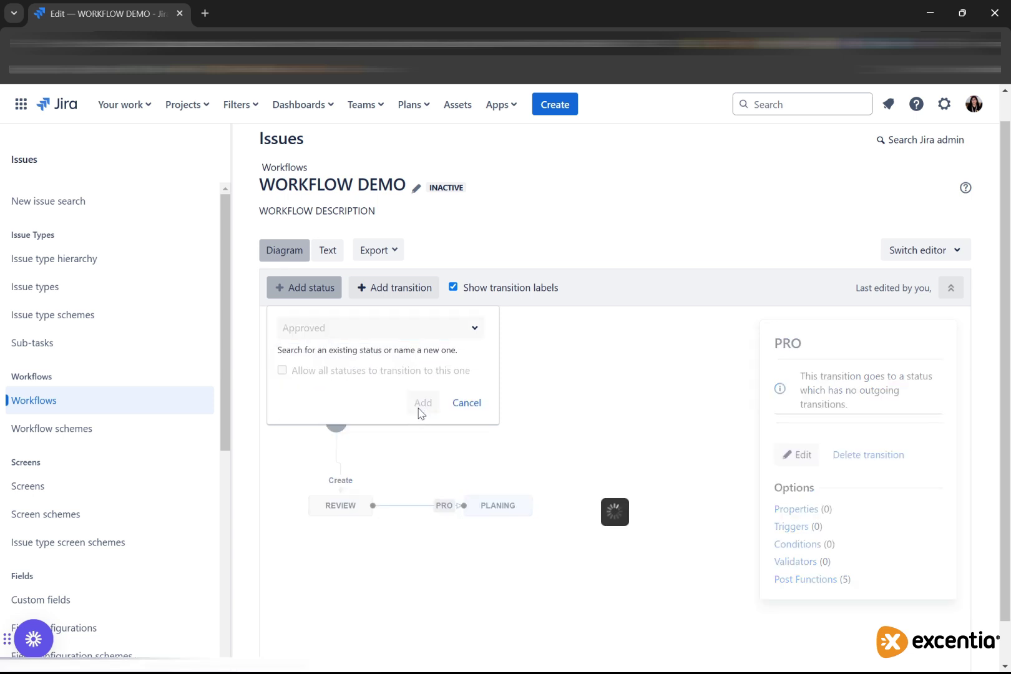
{"action": "left_click_drag", "start_coordinate": [599, 387], "coordinate": [596, 443]}
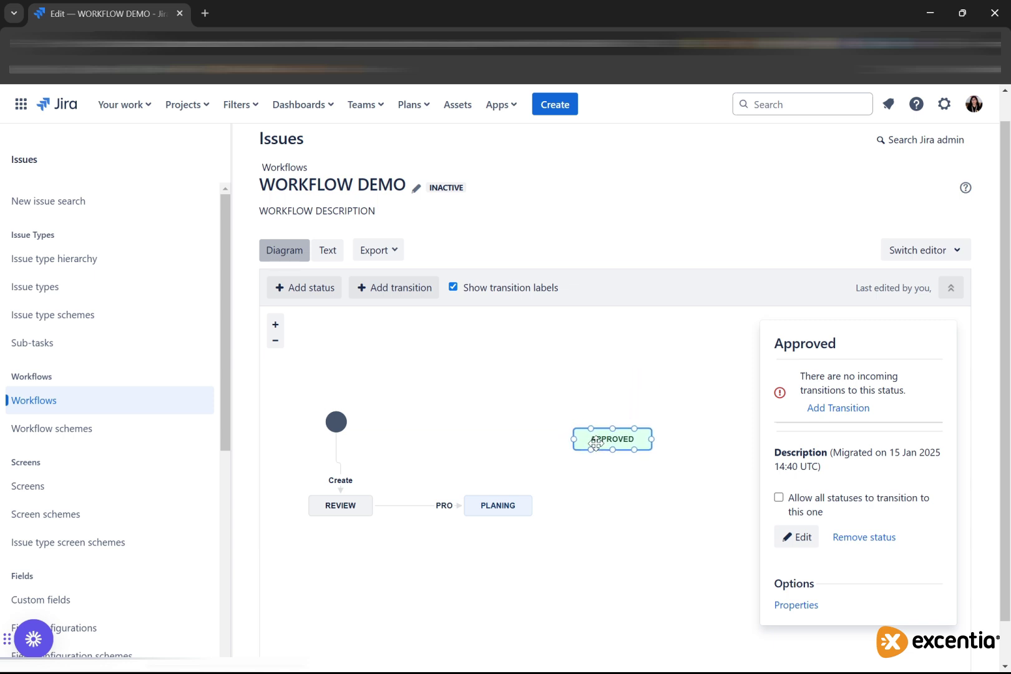
{"action": "left_click", "coordinate": [632, 534]}
{"action": "left_click", "coordinate": [529, 517]}
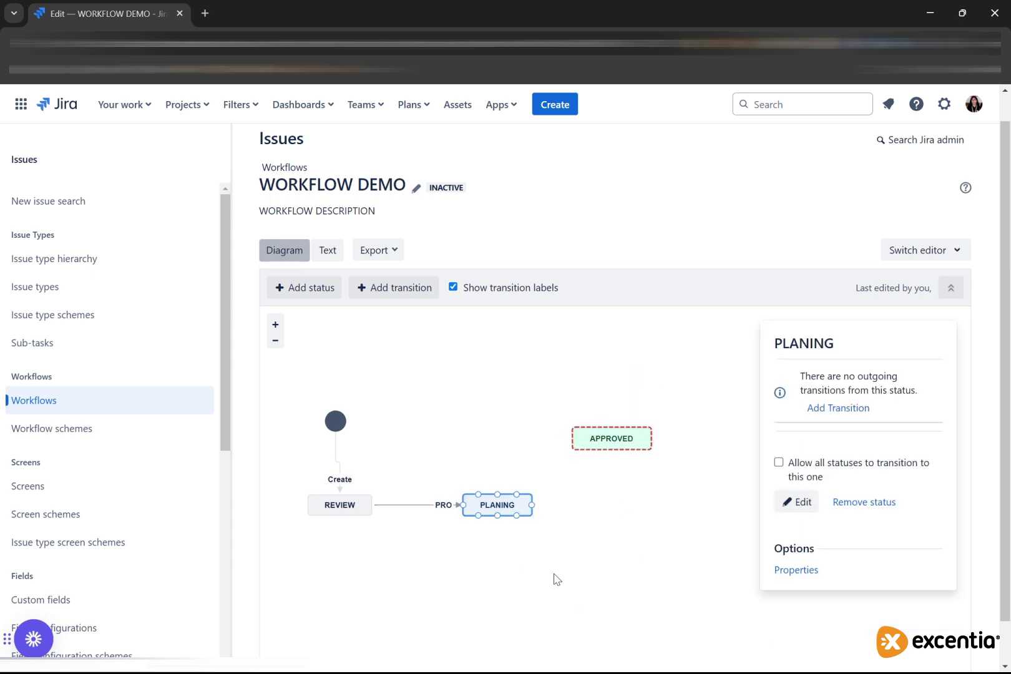
{"action": "left_click", "coordinate": [630, 590]}
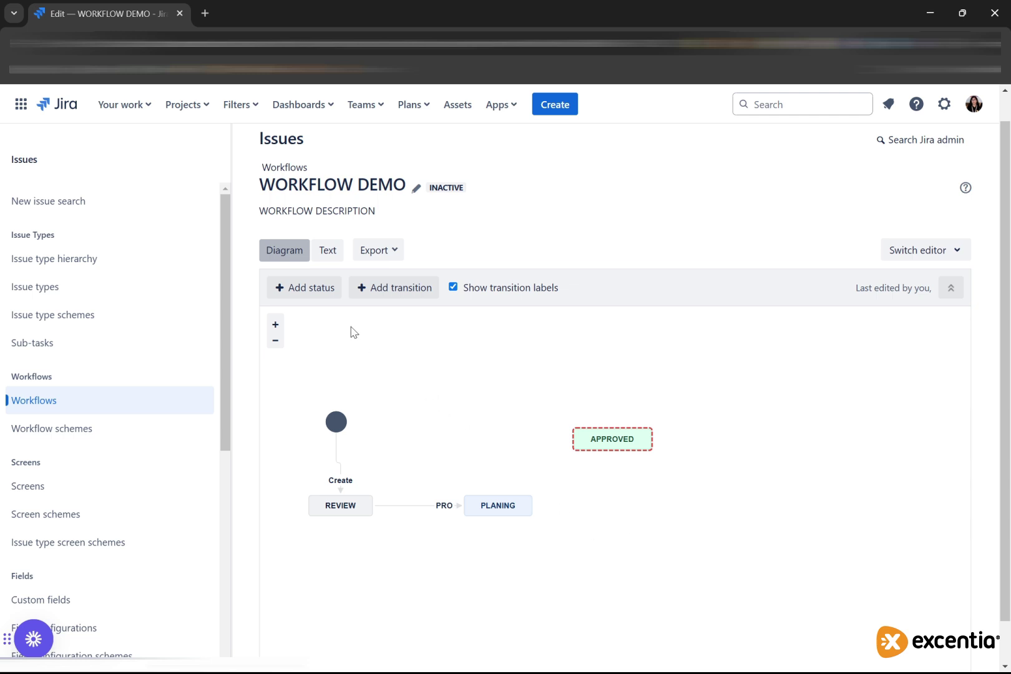
Add the existing DISCARED status to the workflow and place it directly below APPROVED, lower than PLANING.
{"action": "left_click", "coordinate": [315, 293]}
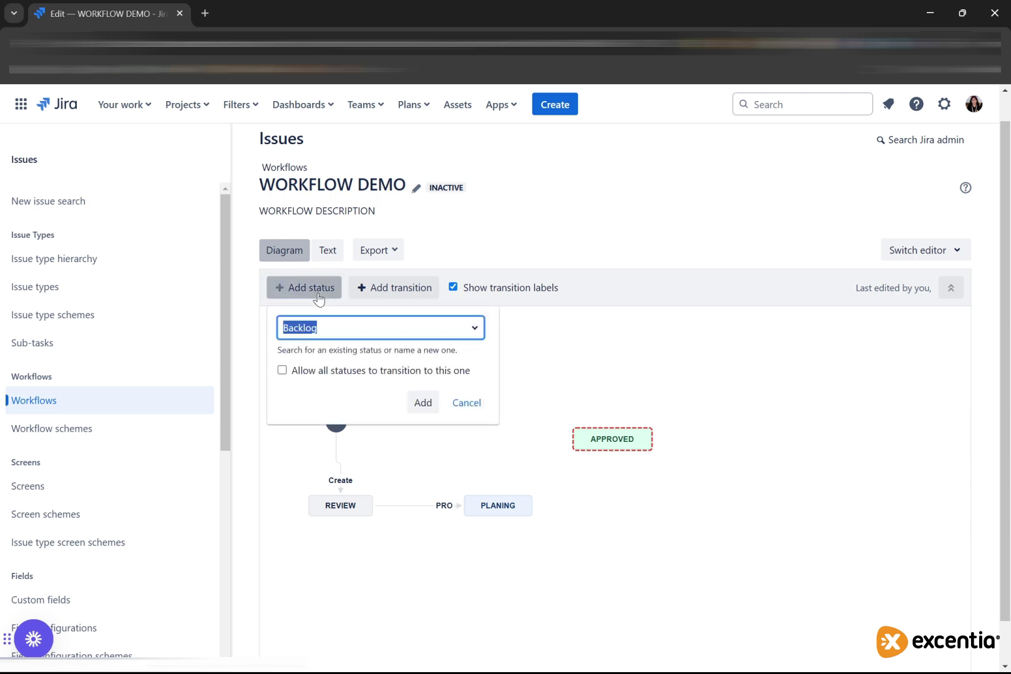
{"action": "type", "text": "DI"}
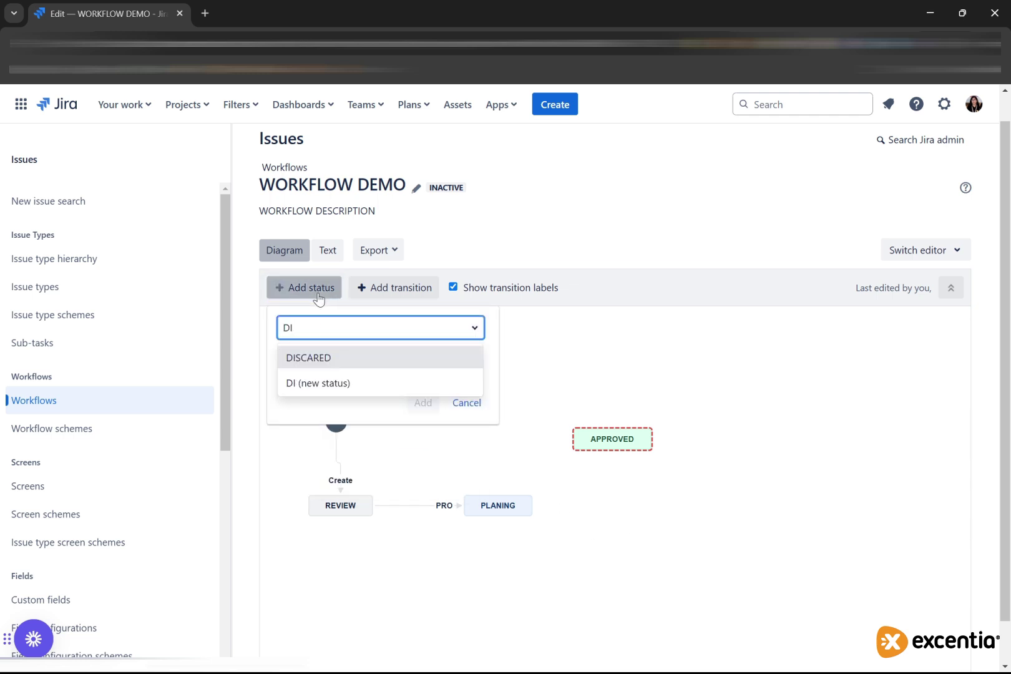
{"action": "left_click", "coordinate": [378, 357]}
{"action": "left_click", "coordinate": [422, 401]}
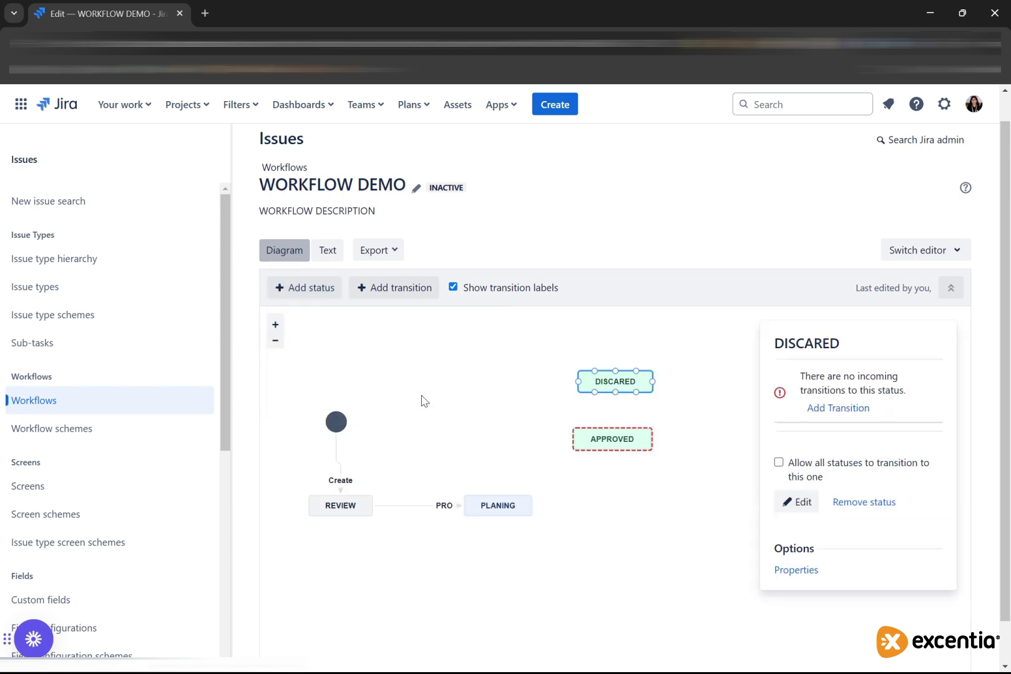
{"action": "left_click_drag", "start_coordinate": [606, 375], "coordinate": [603, 560]}
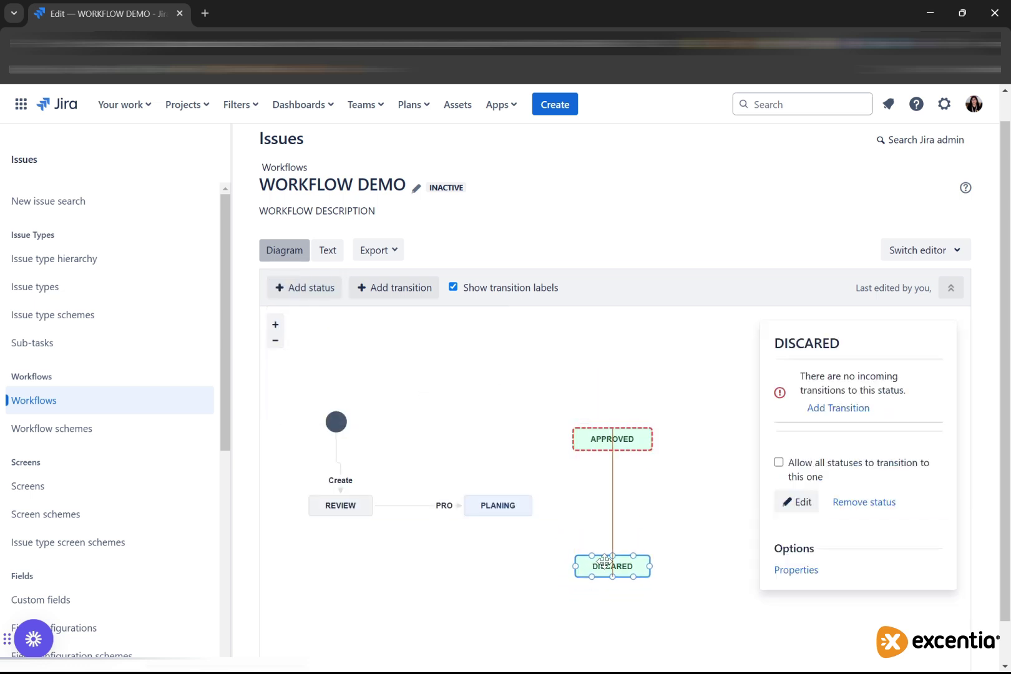
Add a transition named "OK" from the PLANING status to the Approved status, with no screen.
{"action": "left_click", "coordinate": [517, 510]}
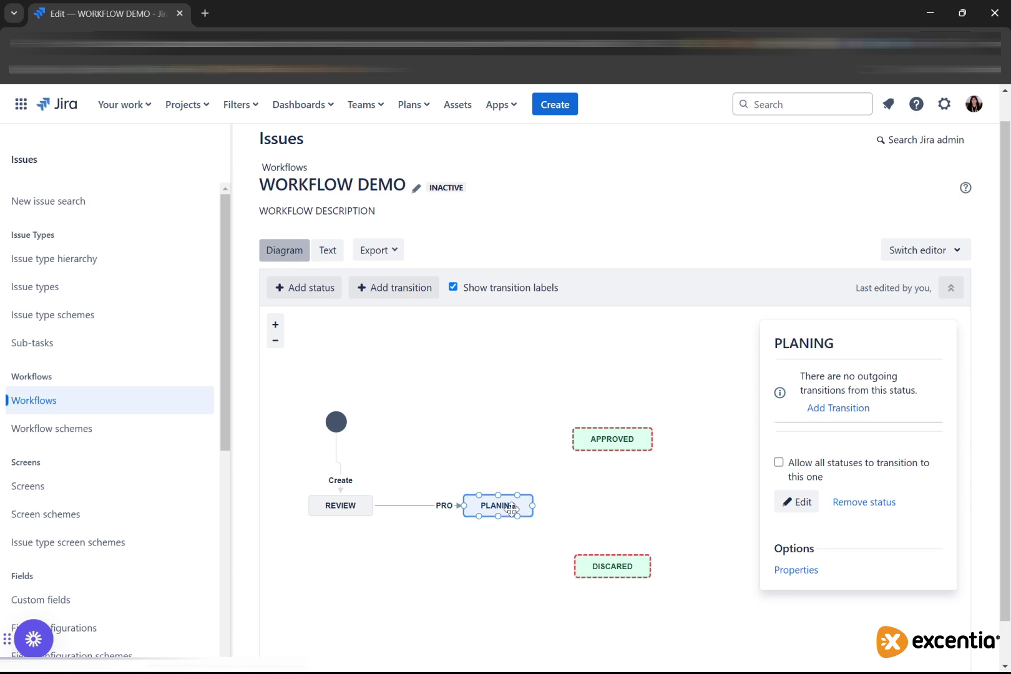
{"action": "left_click", "coordinate": [546, 461]}
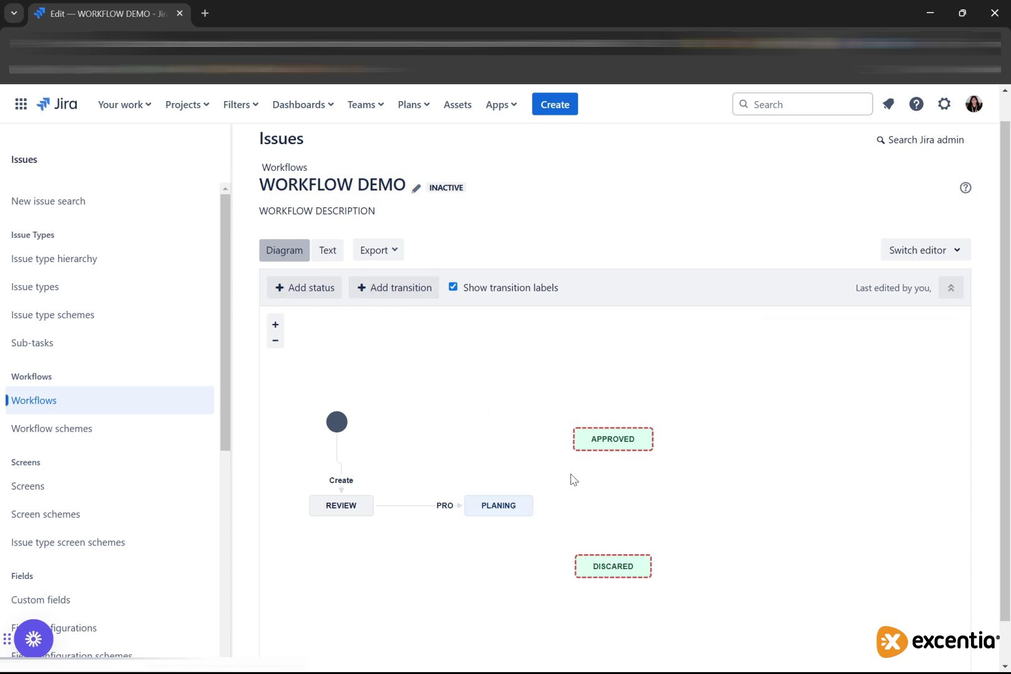
{"action": "left_click", "coordinate": [583, 438]}
{"action": "left_click", "coordinate": [383, 292]}
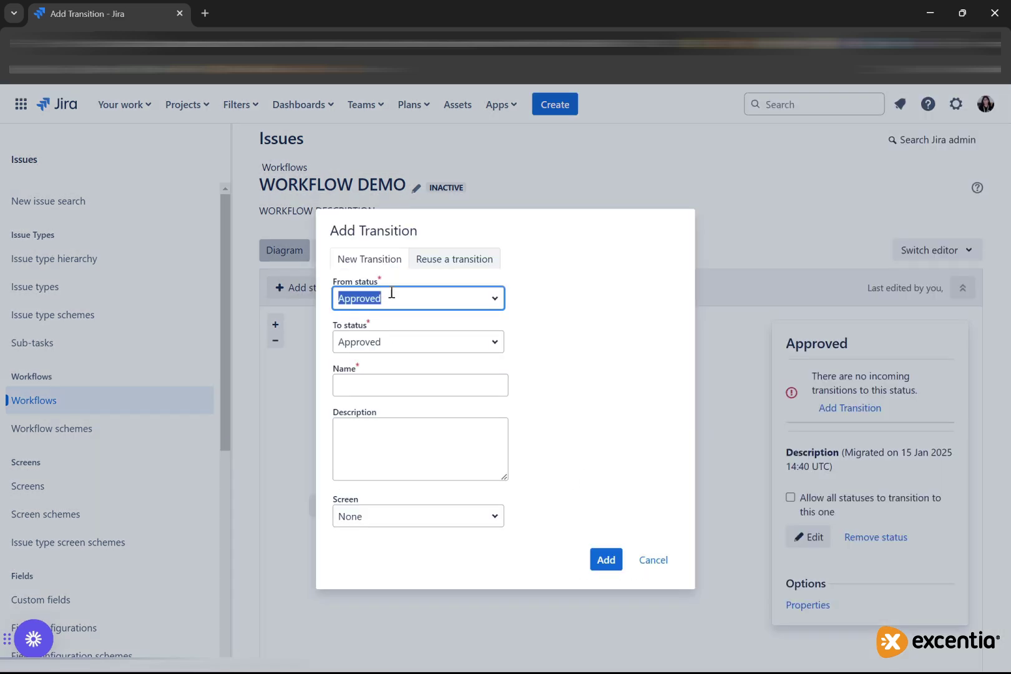
{"action": "left_click", "coordinate": [495, 303]}
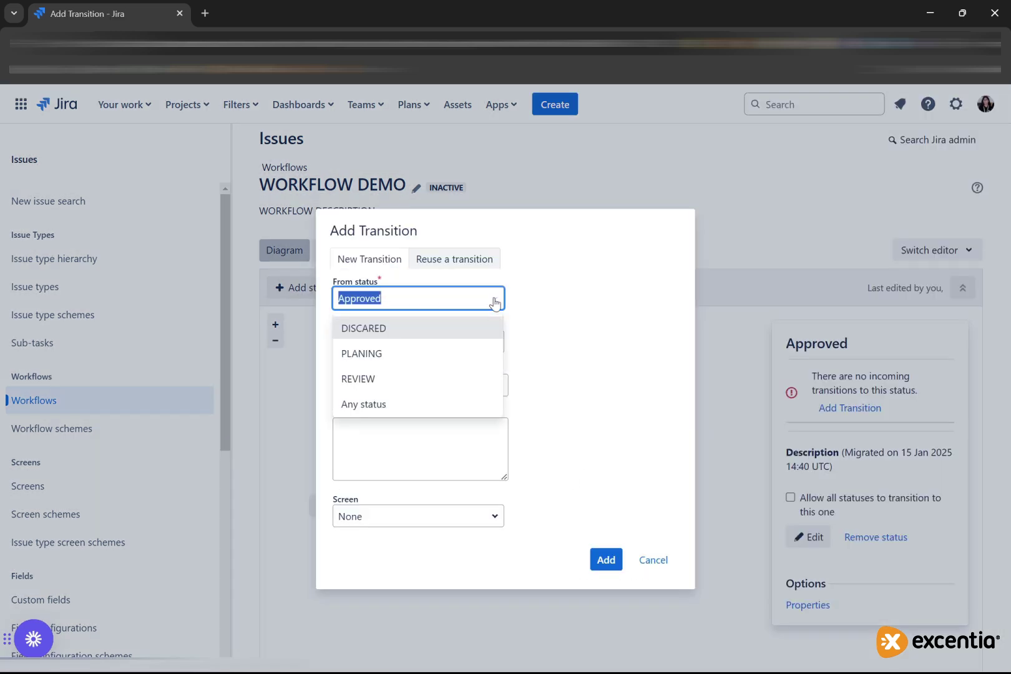
{"action": "left_click", "coordinate": [478, 354]}
{"action": "left_click", "coordinate": [444, 389]}
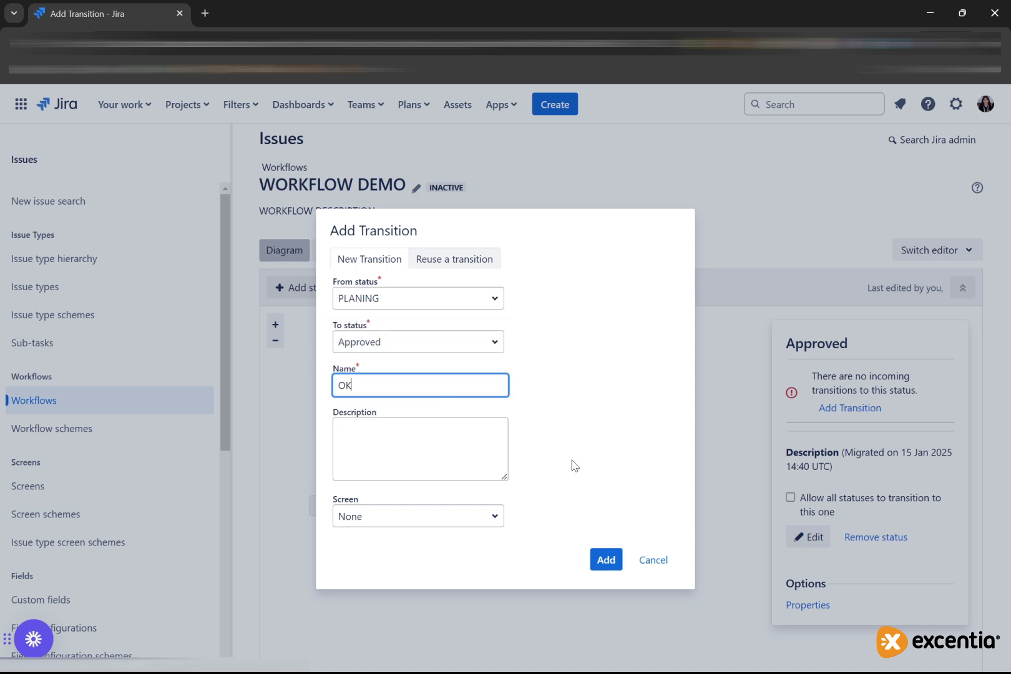
{"action": "left_click", "coordinate": [604, 558]}
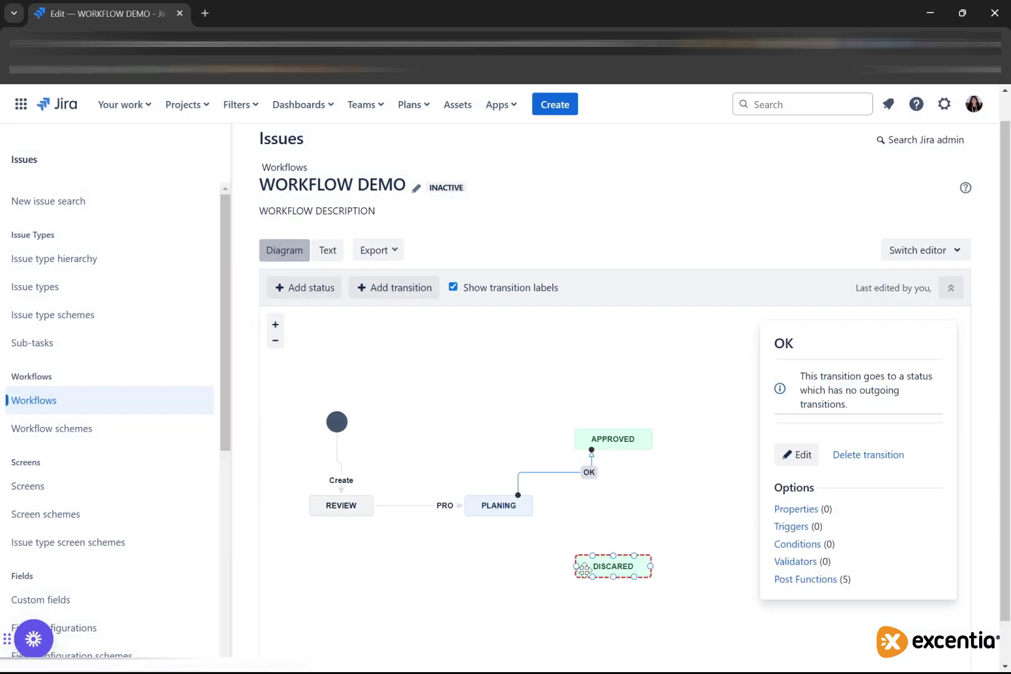
Add a transition named "CLOSE" from the PLANING status to the DISCARED status, with no screen.
{"action": "left_click", "coordinate": [586, 566]}
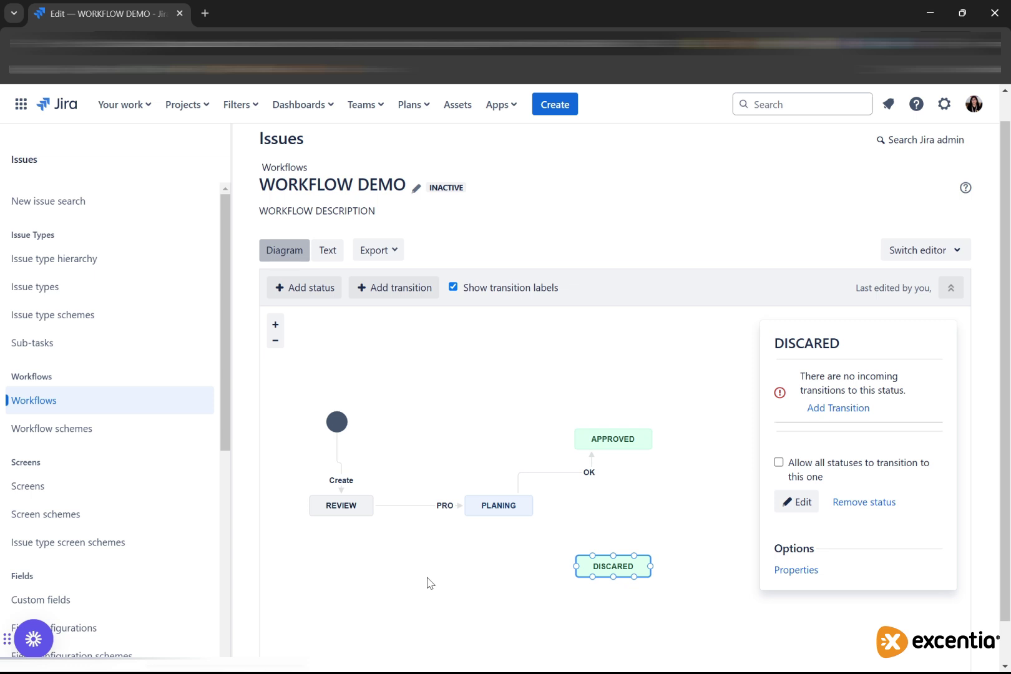
{"action": "left_click", "coordinate": [399, 287]}
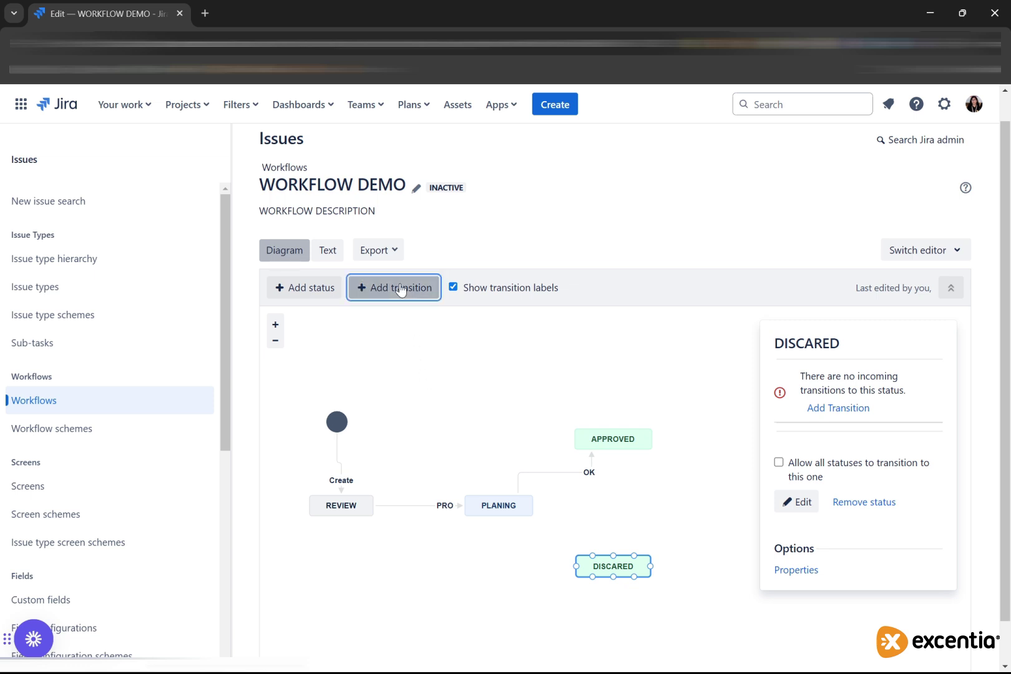
{"action": "left_click", "coordinate": [491, 300]}
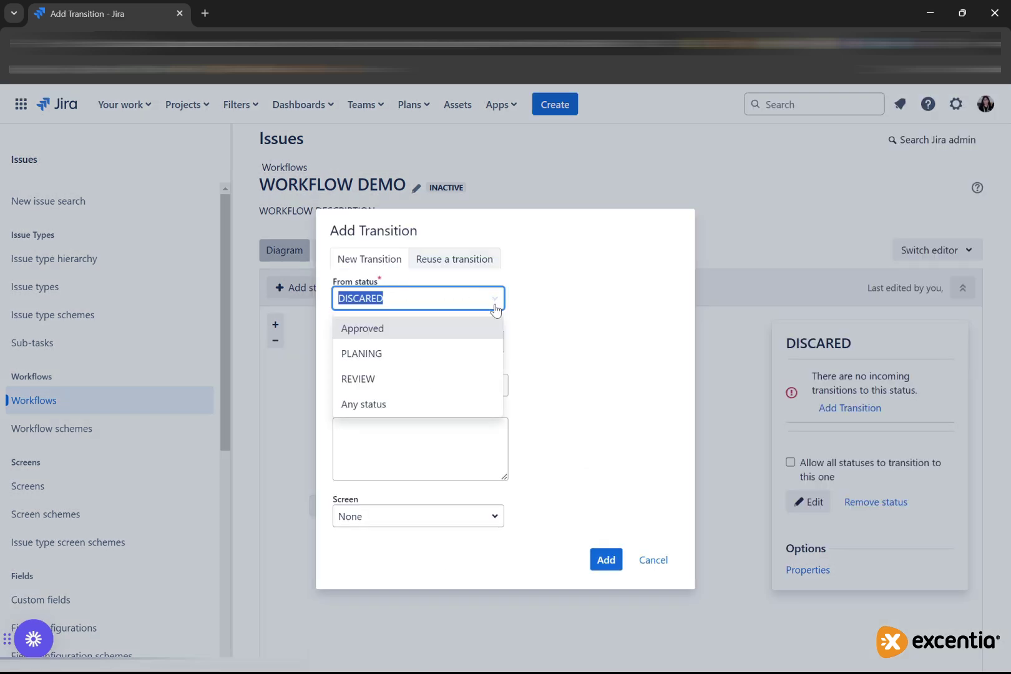
{"action": "left_click", "coordinate": [458, 352]}
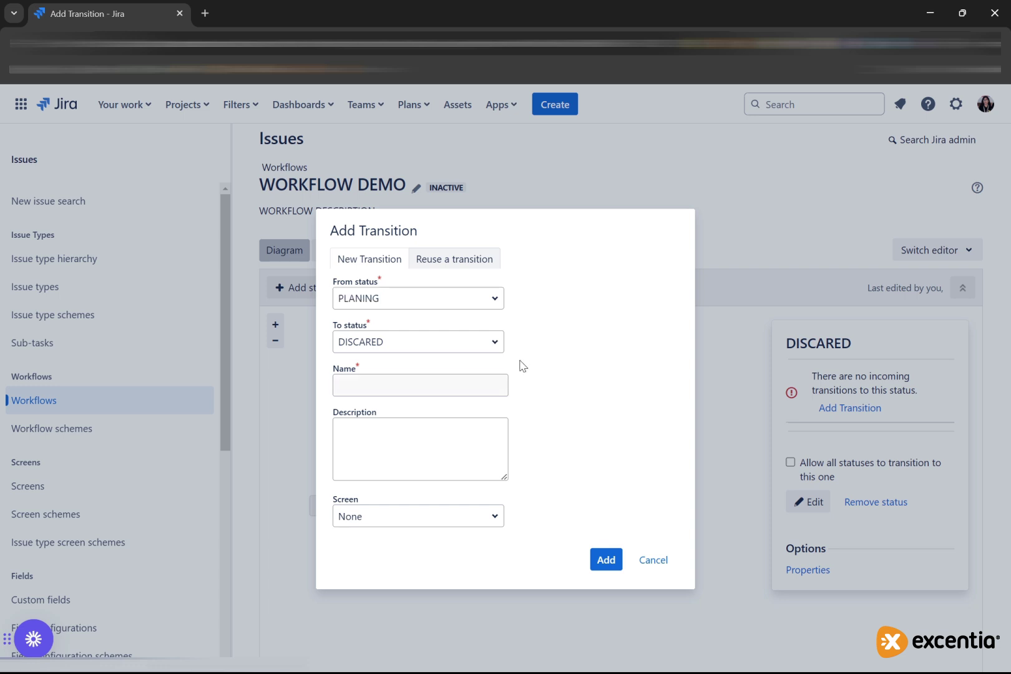
{"action": "left_click", "coordinate": [463, 385]}
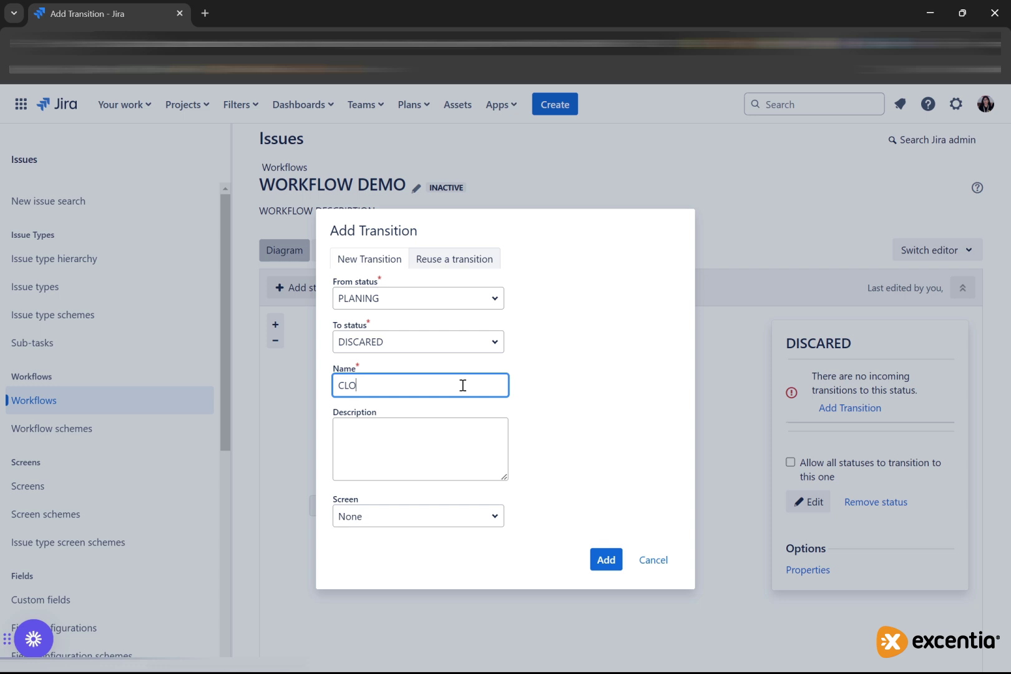
{"action": "left_click", "coordinate": [606, 559]}
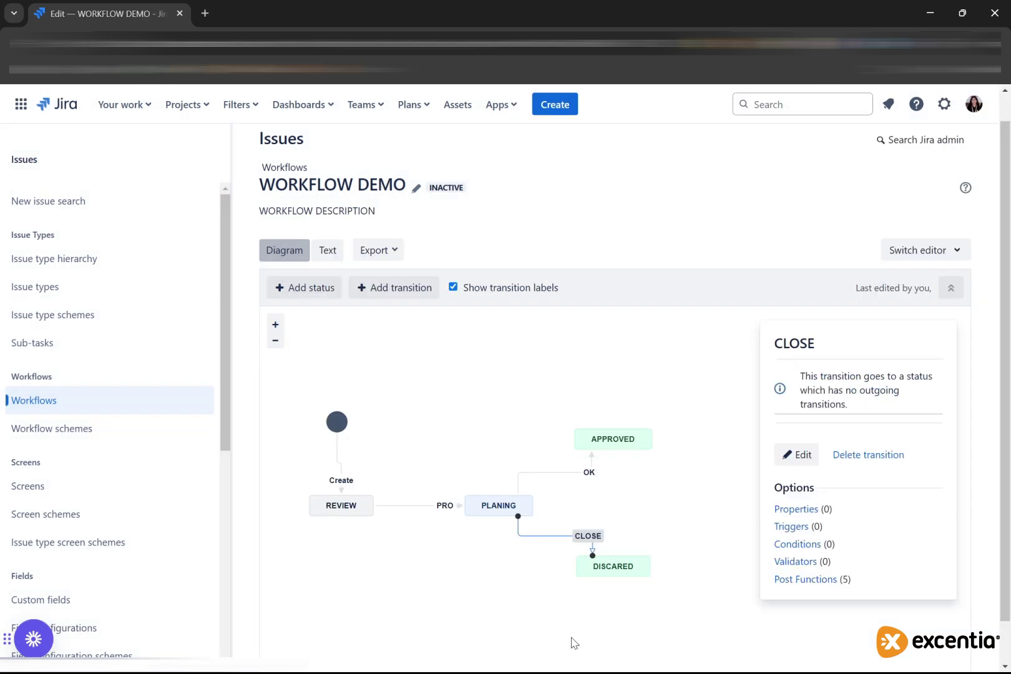
{"action": "left_click", "coordinate": [678, 623]}
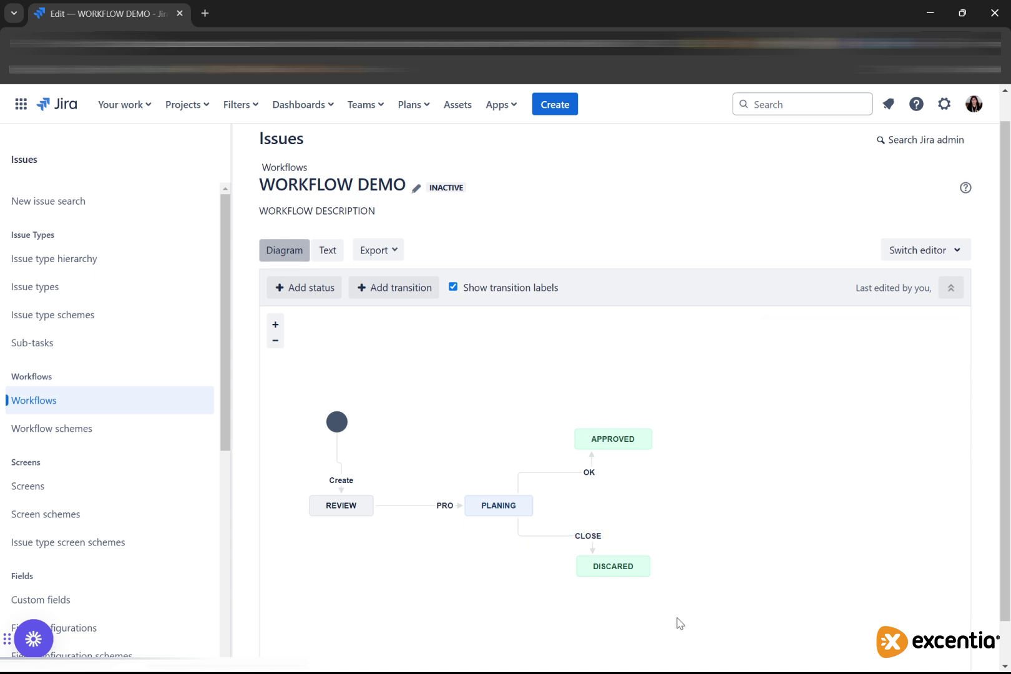
Check the category choices in the Approved status's settings and save it with the category Done.
{"action": "left_click", "coordinate": [646, 447]}
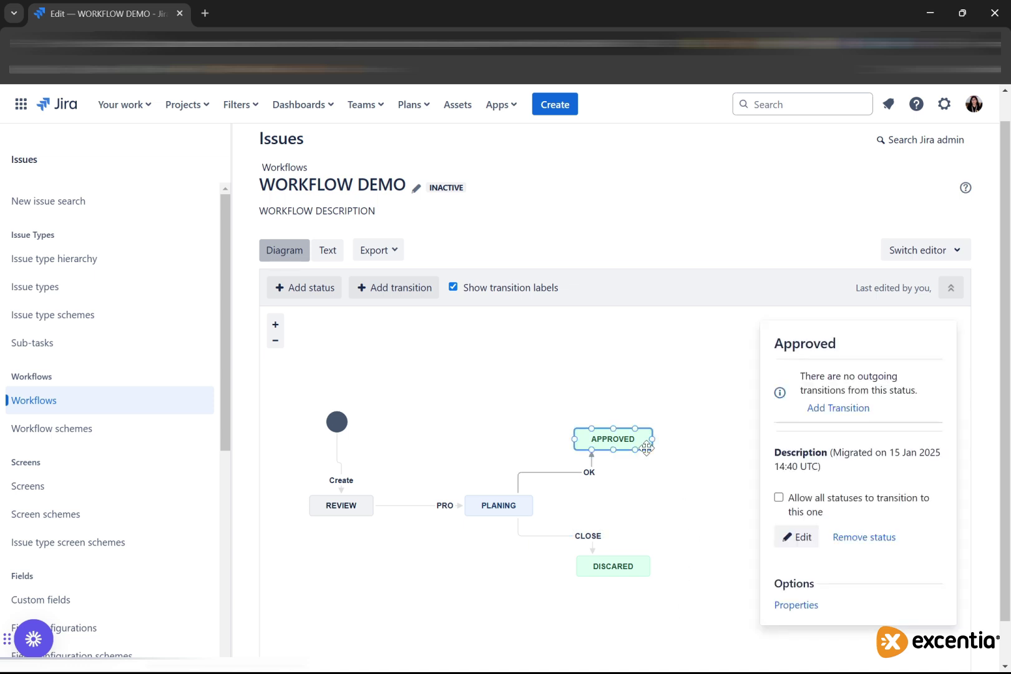
{"action": "left_click", "coordinate": [799, 537]}
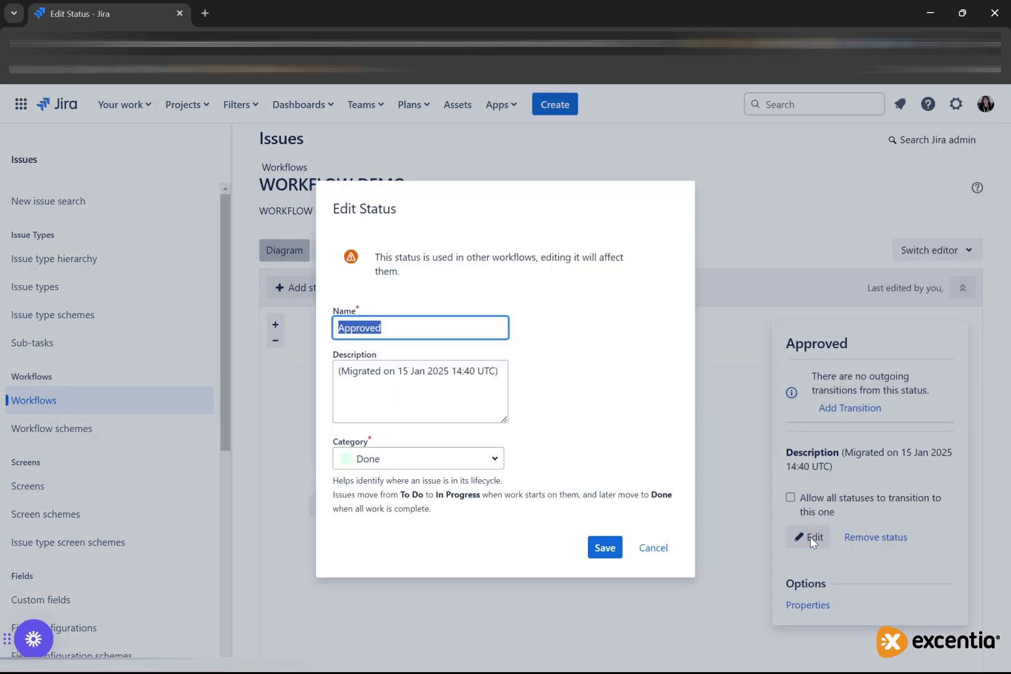
{"action": "left_click", "coordinate": [490, 467]}
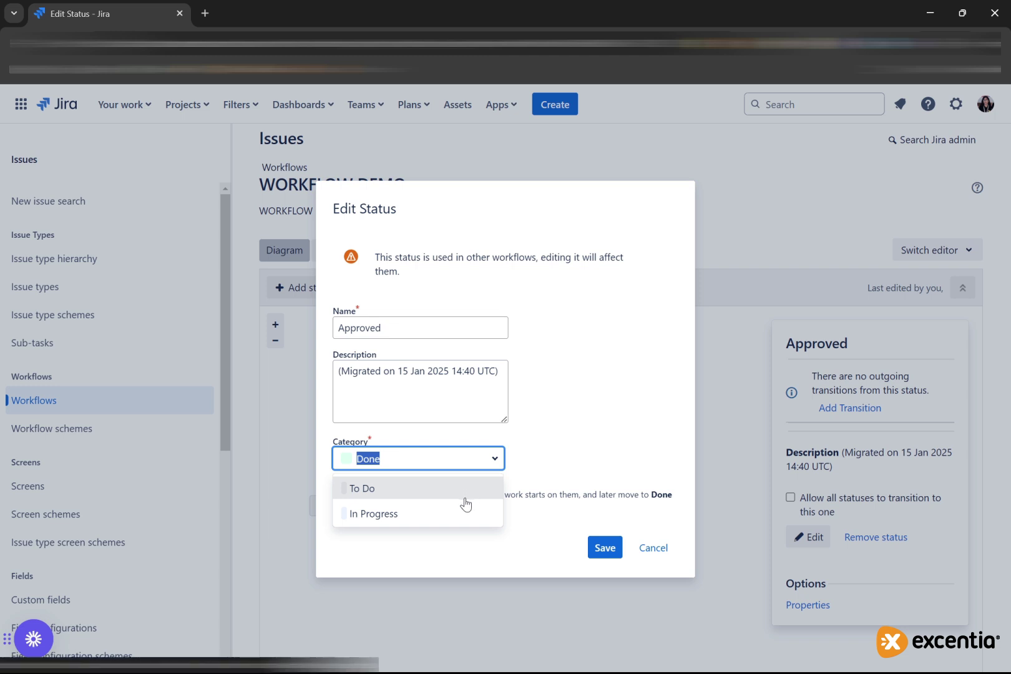
{"action": "left_click", "coordinate": [596, 431]}
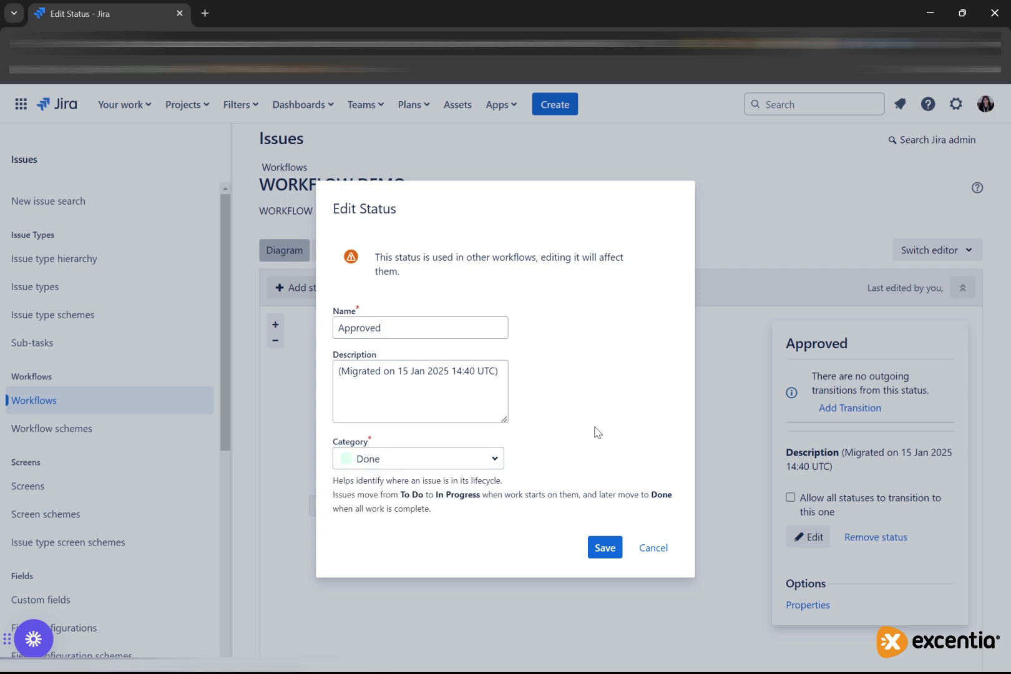
{"action": "left_click", "coordinate": [604, 548]}
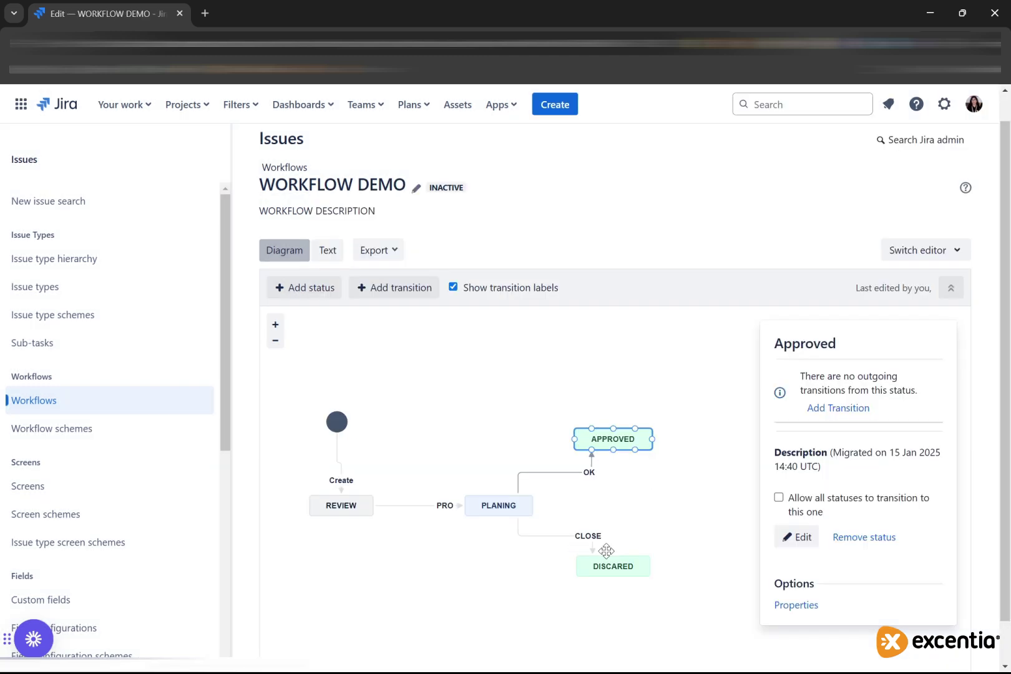
{"action": "left_click", "coordinate": [702, 550]}
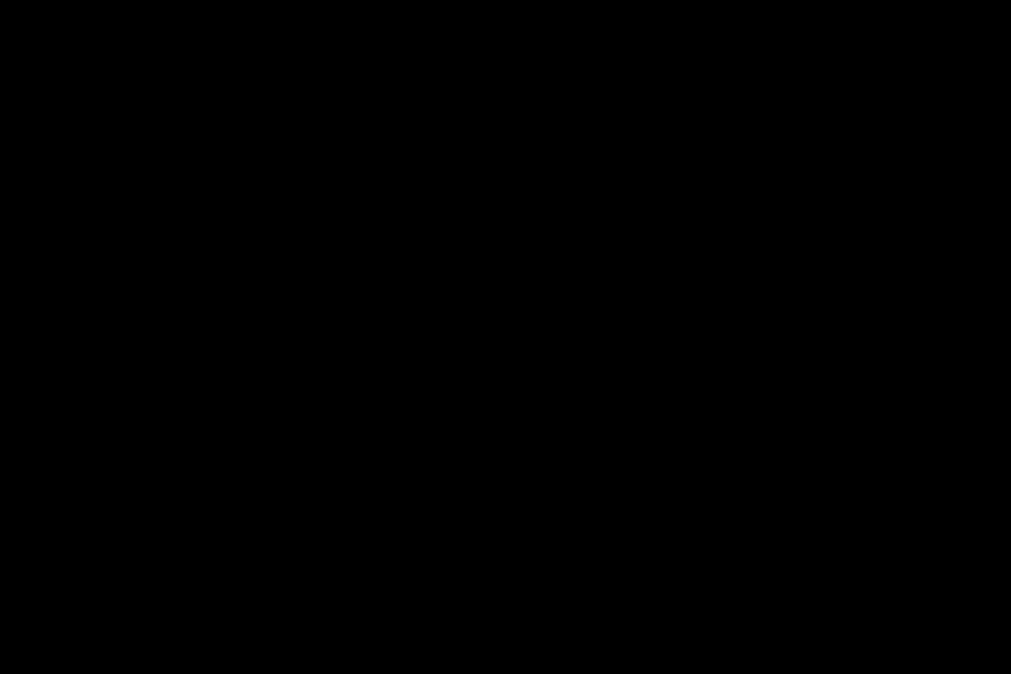